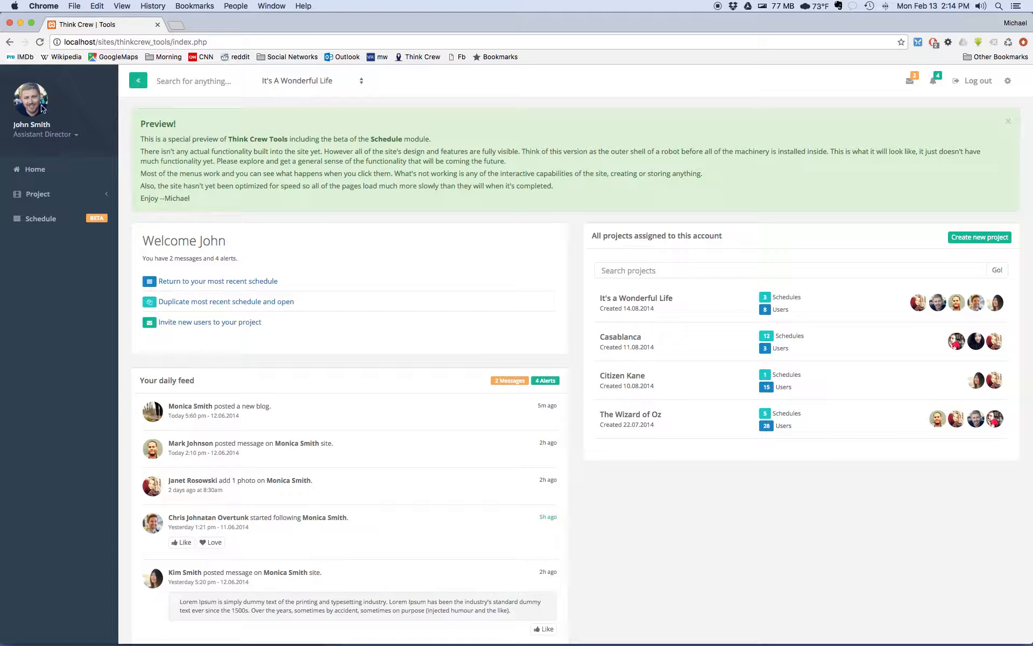
# Look at the account's profile page and its message inbox.
pyautogui.click(34, 138)
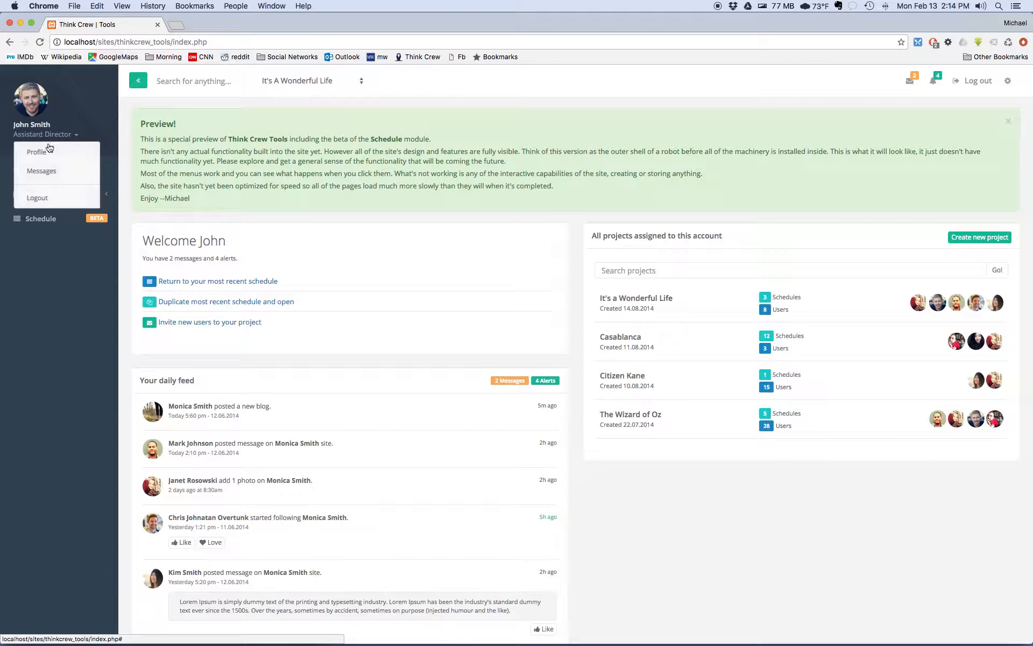
pyautogui.click(37, 152)
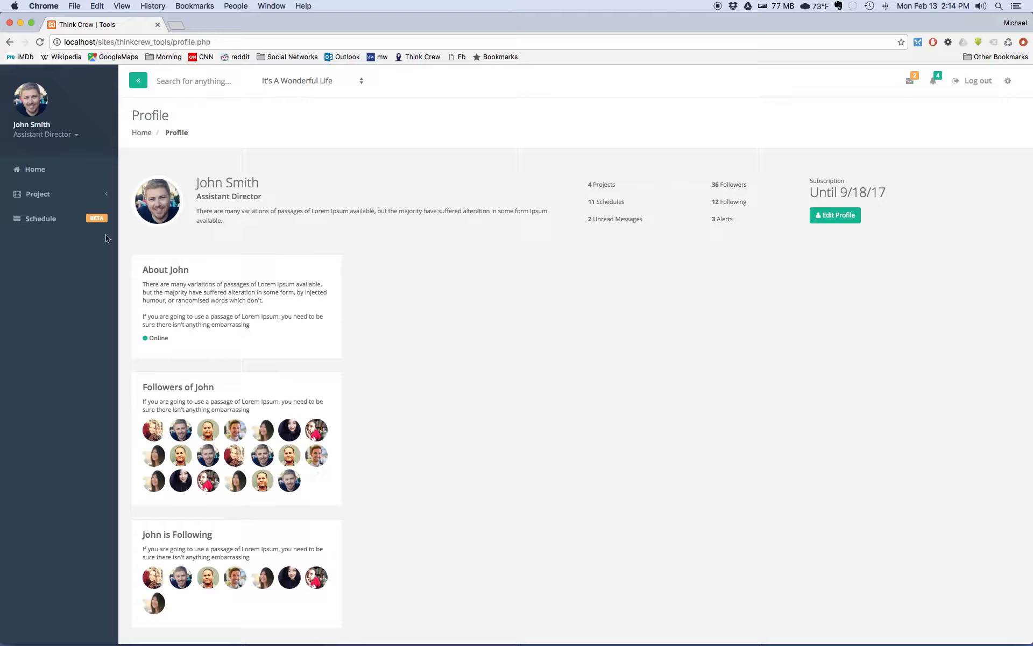
pyautogui.click(41, 135)
pyautogui.click(42, 170)
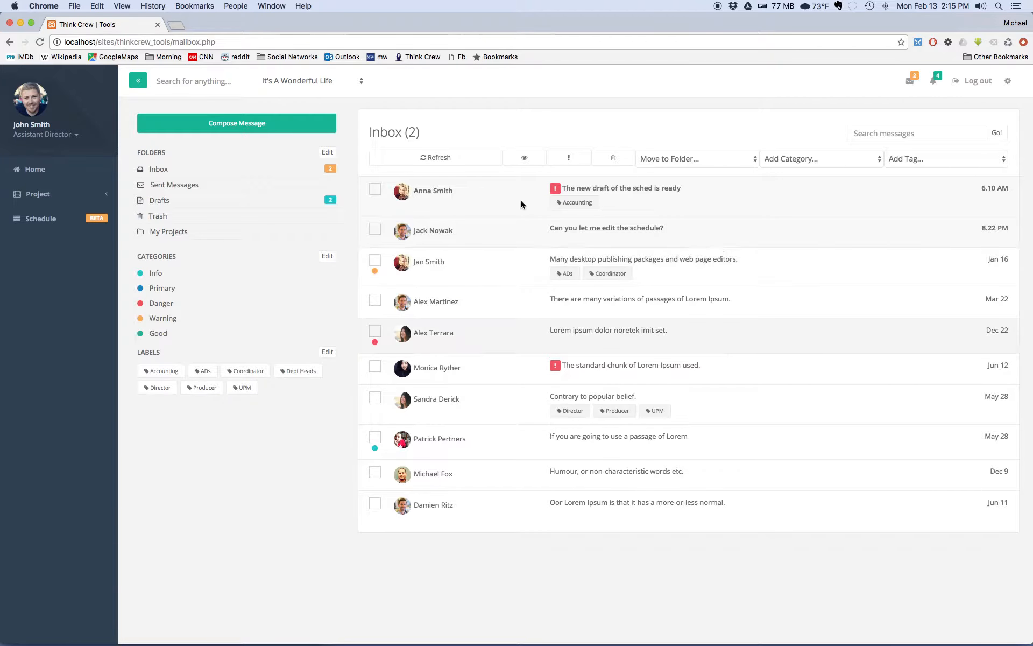
# Open the list of all projects on the account.
pyautogui.click(33, 194)
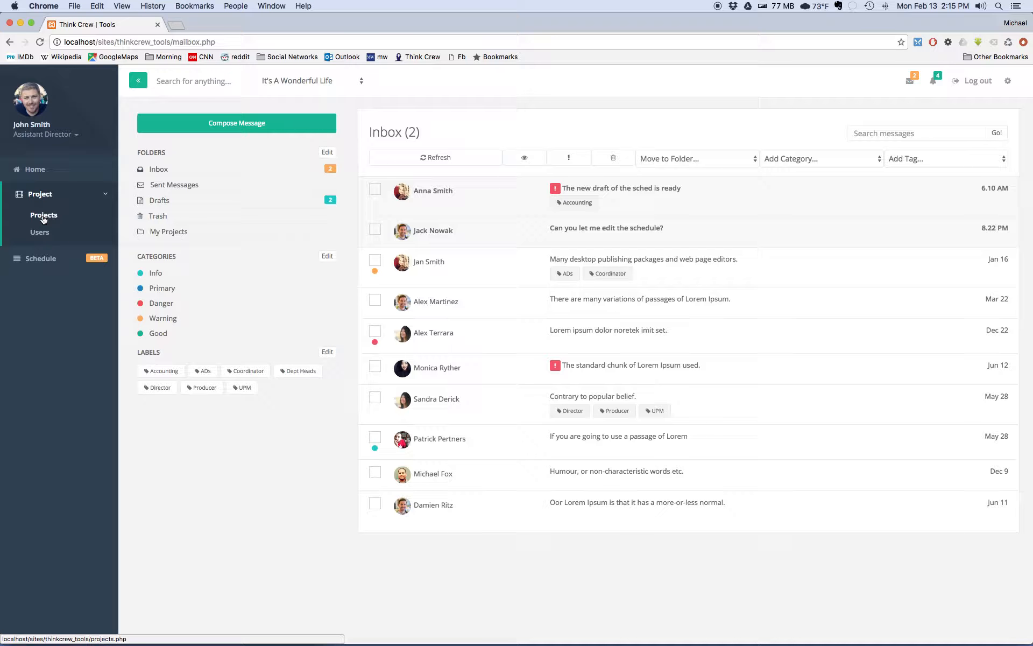
pyautogui.click(43, 216)
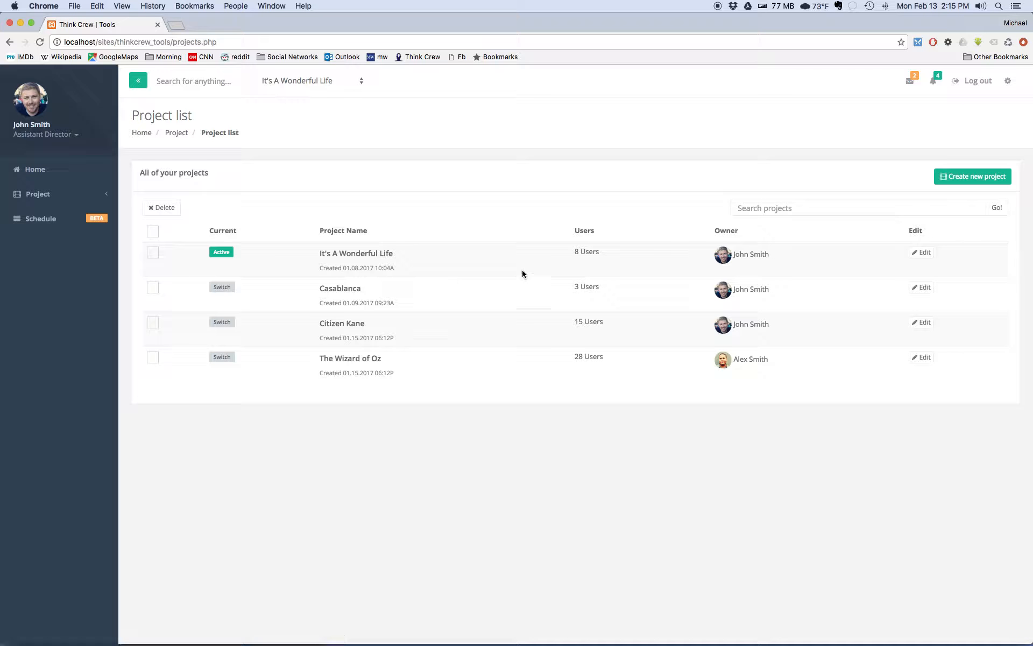
pyautogui.click(976, 179)
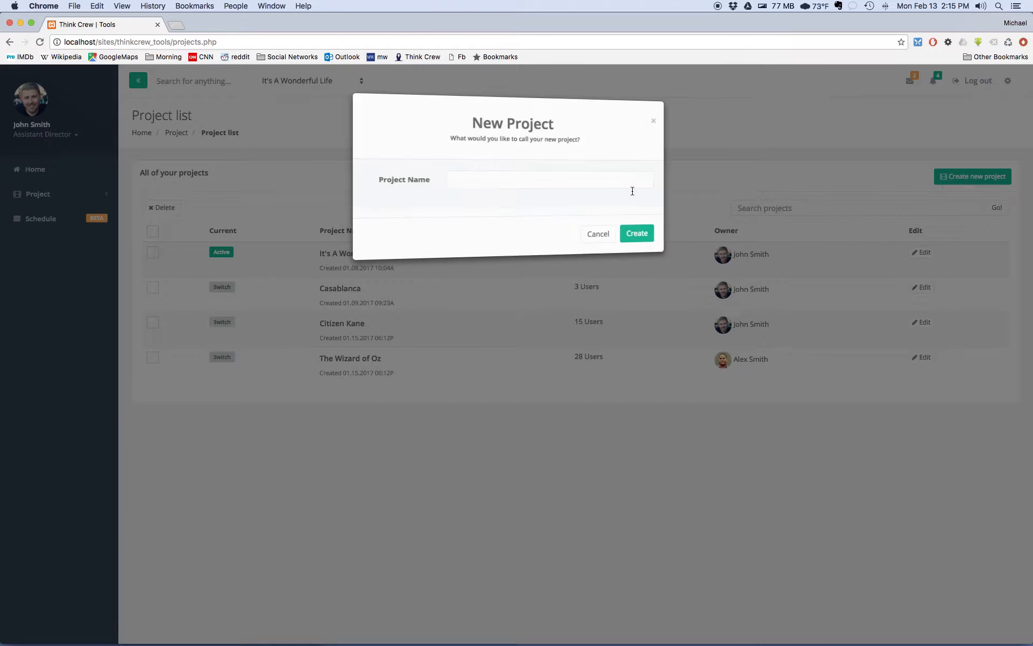
pyautogui.click(492, 179)
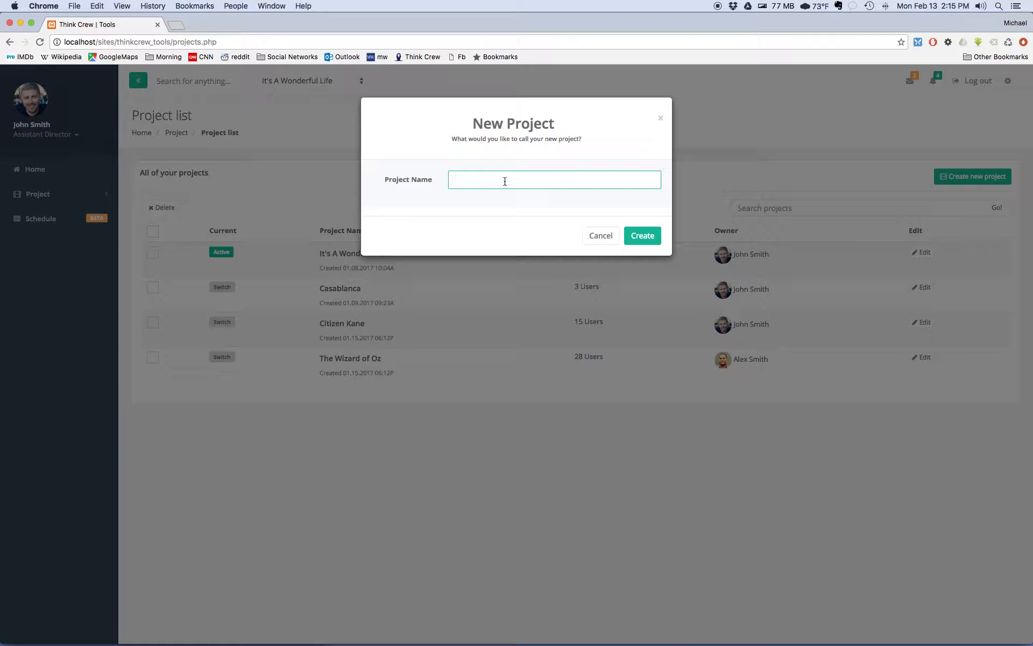
pyautogui.write('My Shown Namee')
pyautogui.press('BackSpace')
pyautogui.click(698, 231)
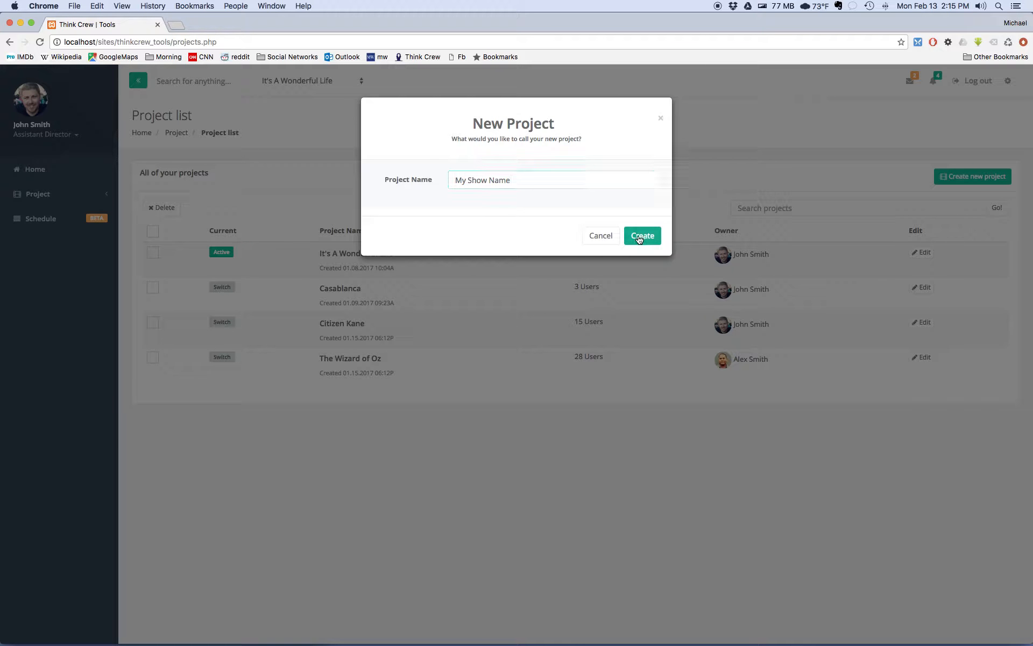
pyautogui.click(601, 236)
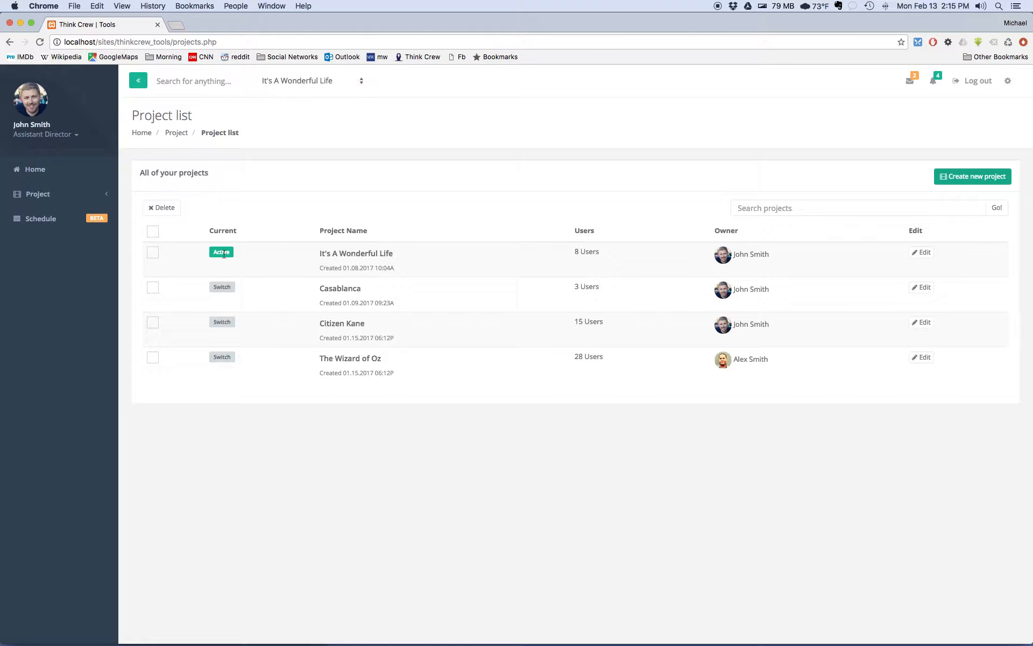
# Check the choices for switching to another project, and open the user list of It's A Wonderful Life.
pyautogui.click(296, 82)
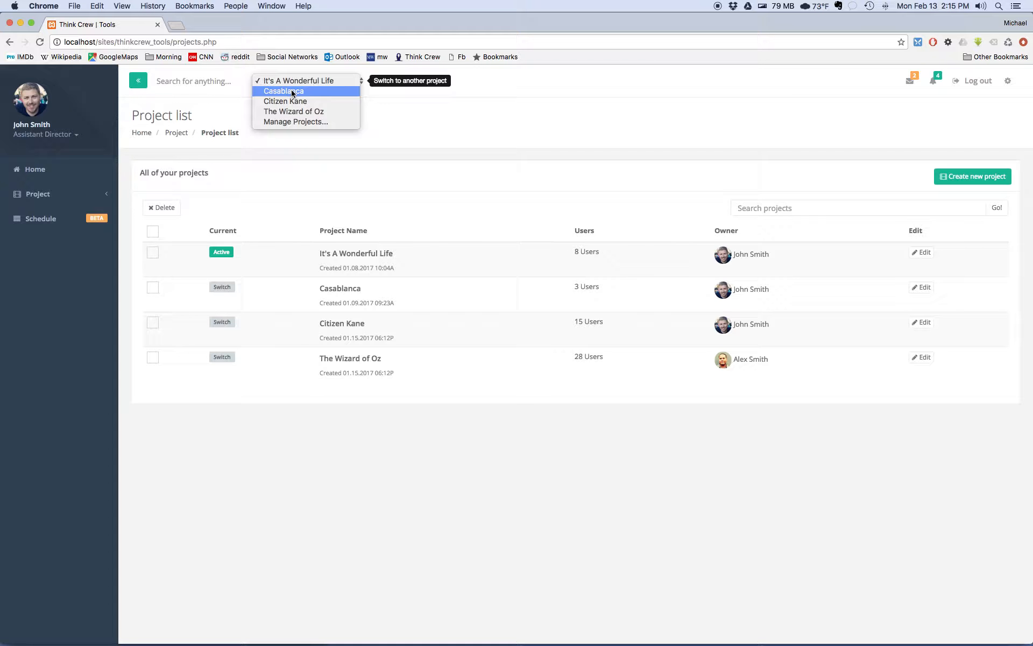
pyautogui.click(389, 156)
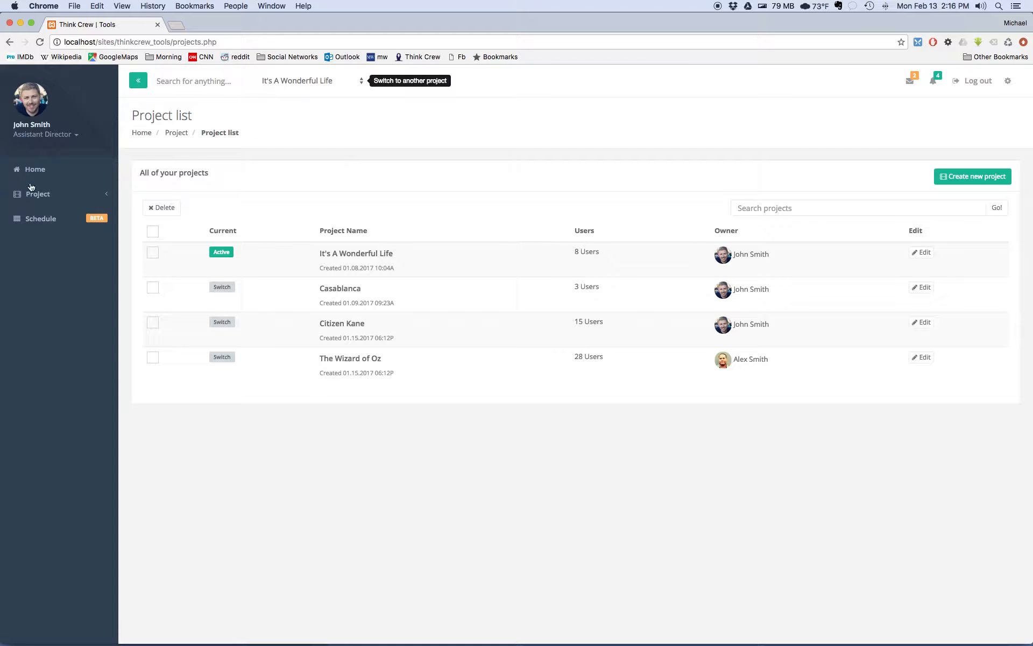
pyautogui.click(47, 202)
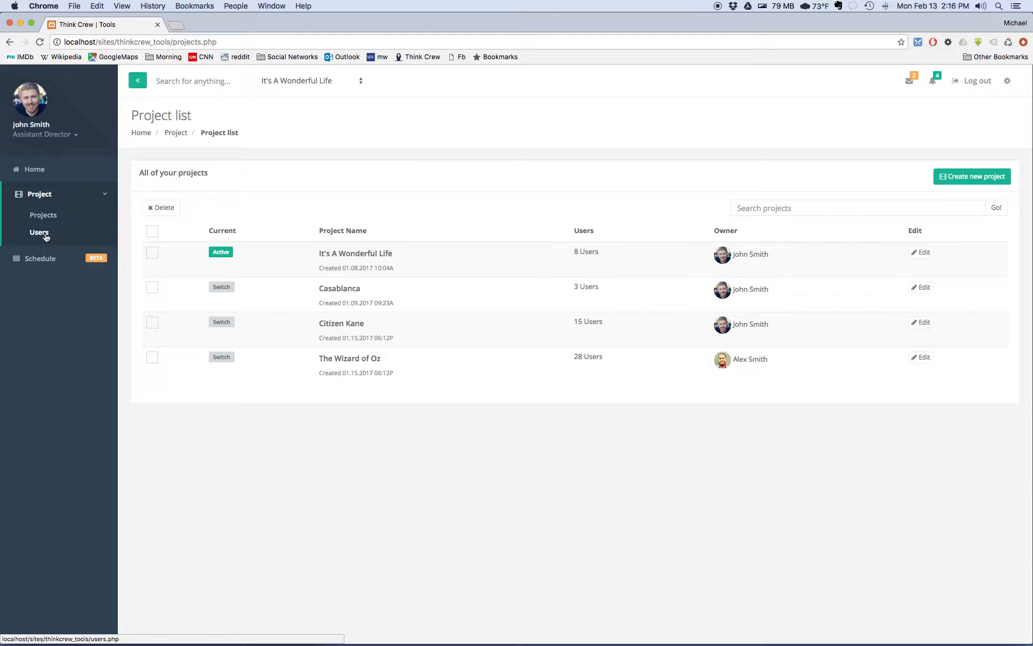
pyautogui.click(48, 235)
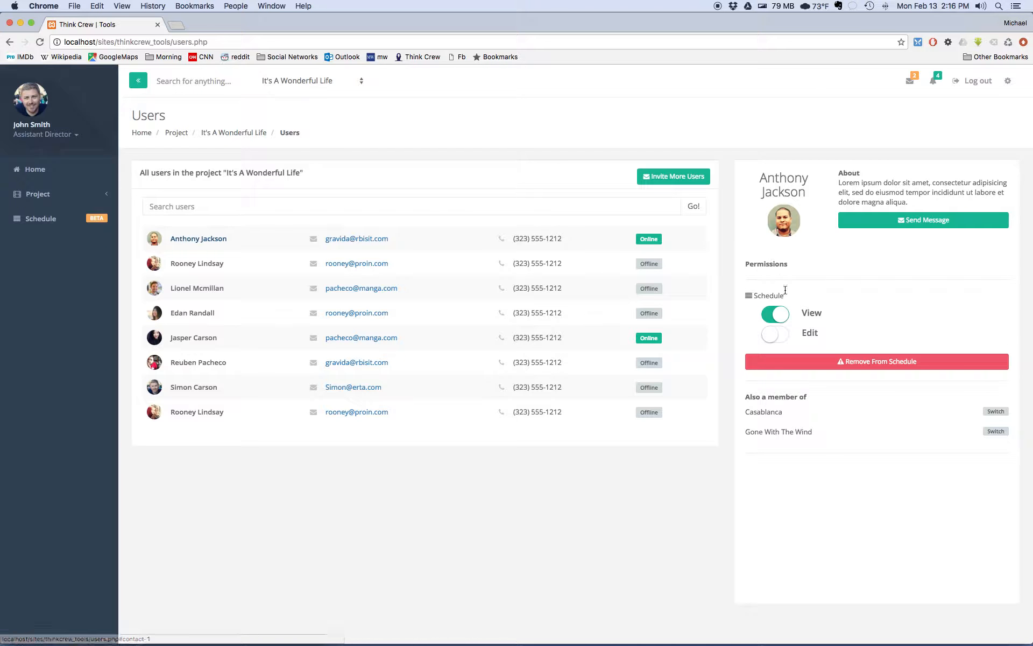
# Grant the first listed user permission to edit the schedule, with View permission also enabled.
pyautogui.click(776, 334)
pyautogui.click(779, 316)
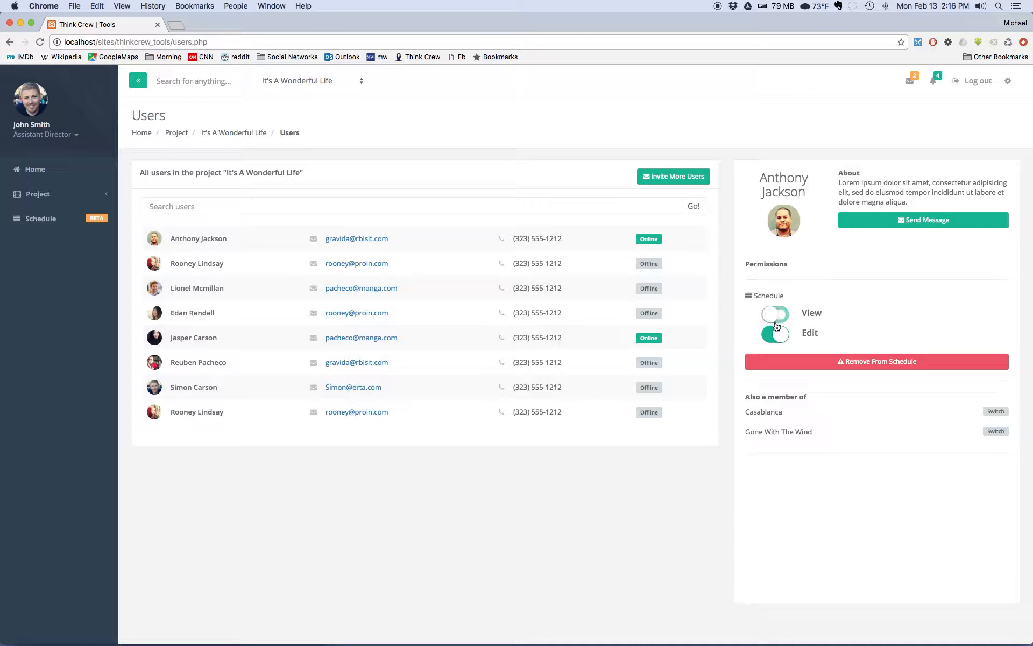
pyautogui.click(778, 317)
pyautogui.click(669, 181)
pyautogui.click(480, 212)
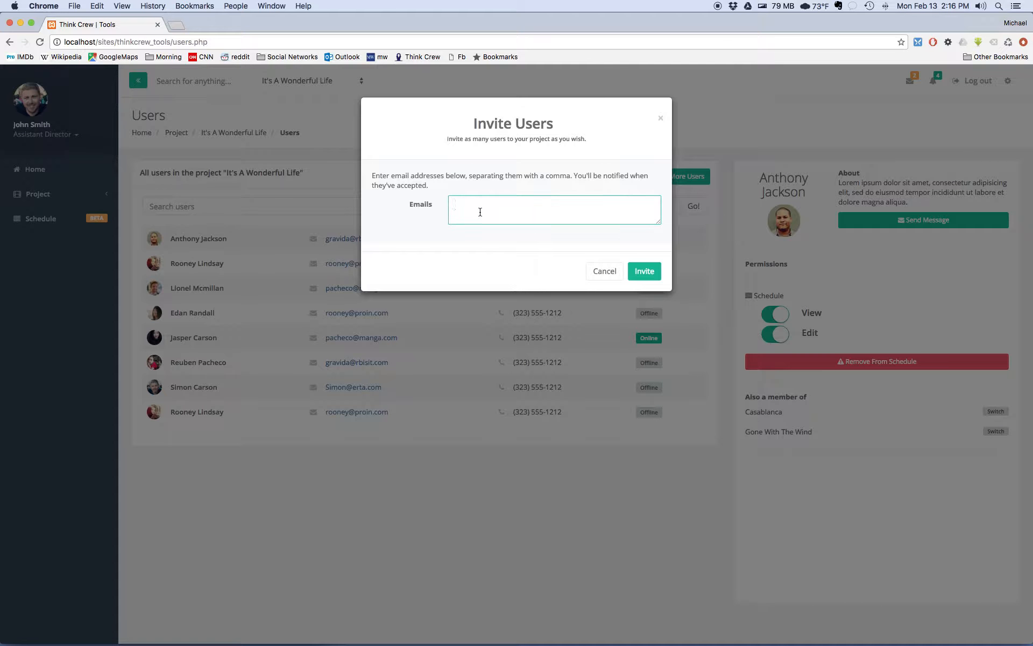
pyautogui.click(589, 270)
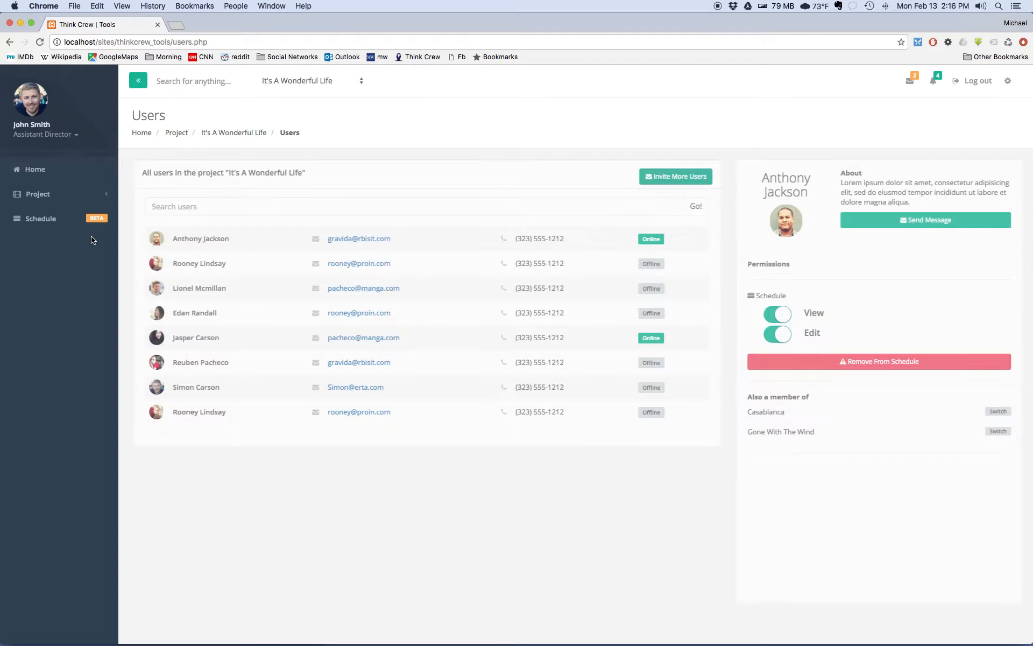
# Open the Locked White schedule from the project's schedule list and widen the stripboard area against the breakdown sheet.
pyautogui.click(39, 218)
pyautogui.click(48, 240)
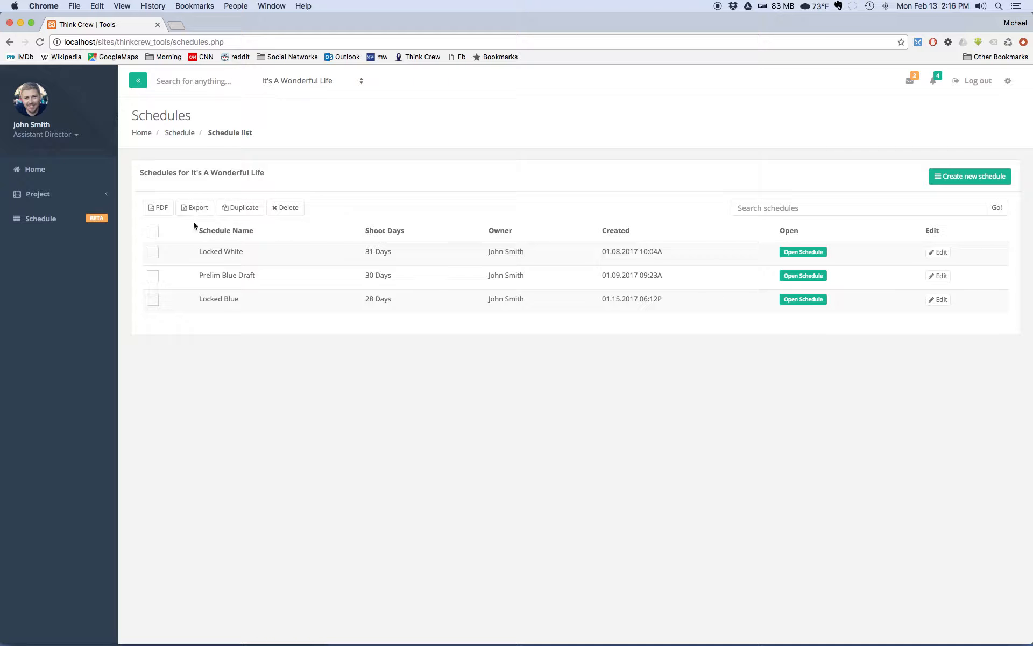
pyautogui.click(802, 252)
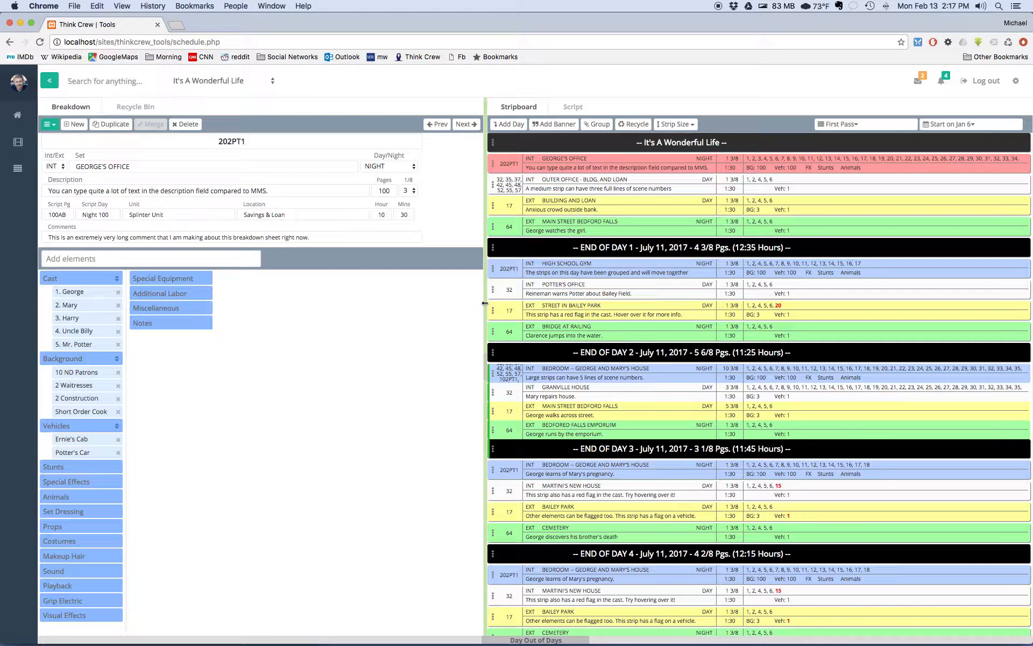
pyautogui.moveTo(484, 303); pyautogui.dragTo(453, 286)
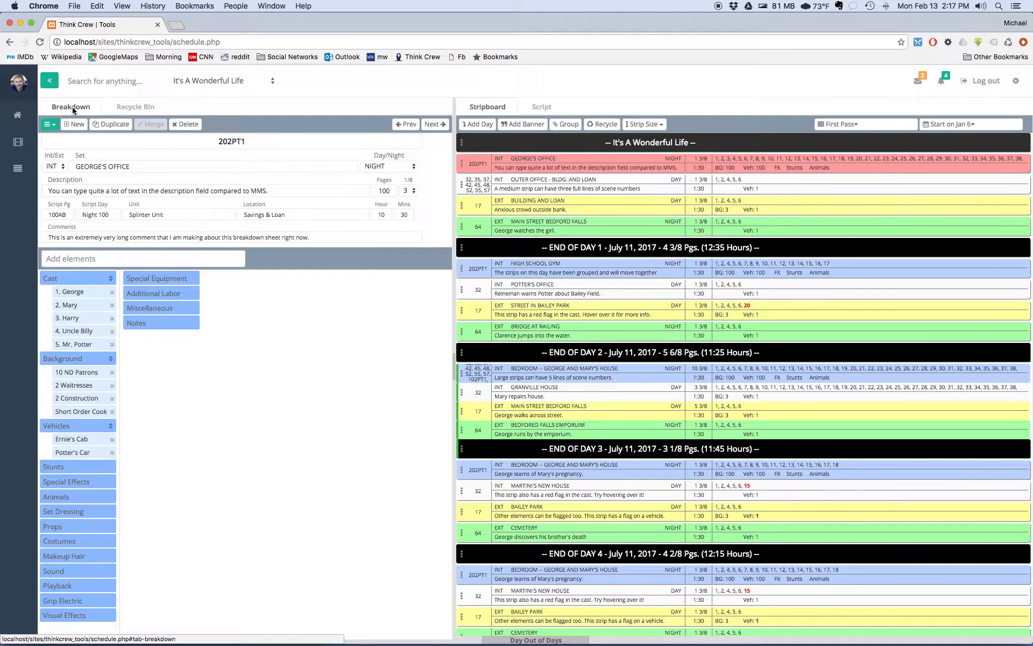
# View the strips in the recycle bin and look through the script, selecting the highlighted word "snow".
pyautogui.click(124, 108)
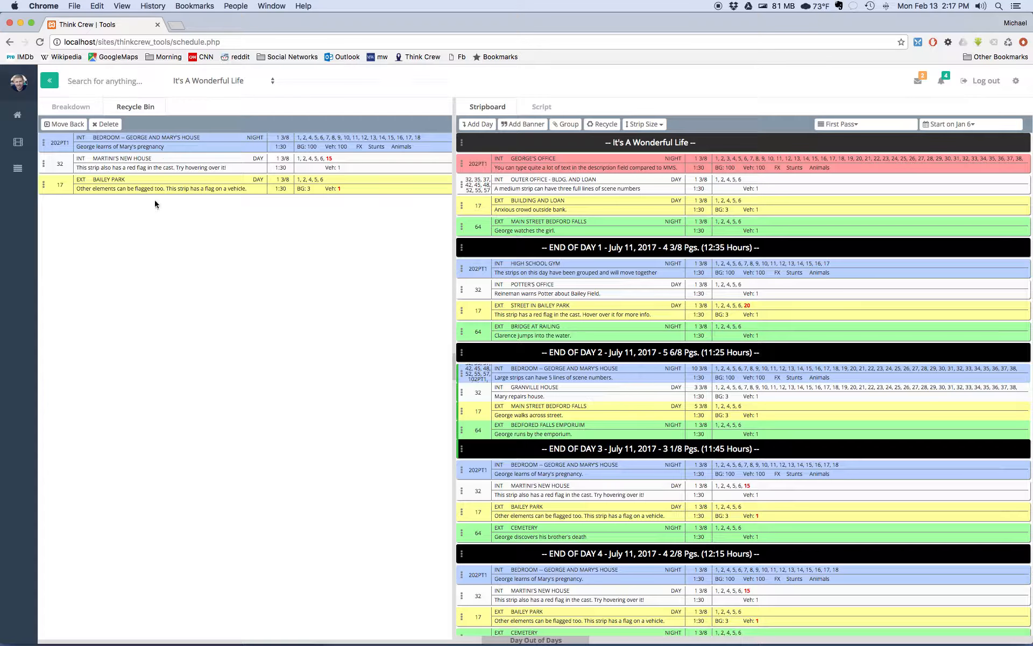
pyautogui.click(80, 104)
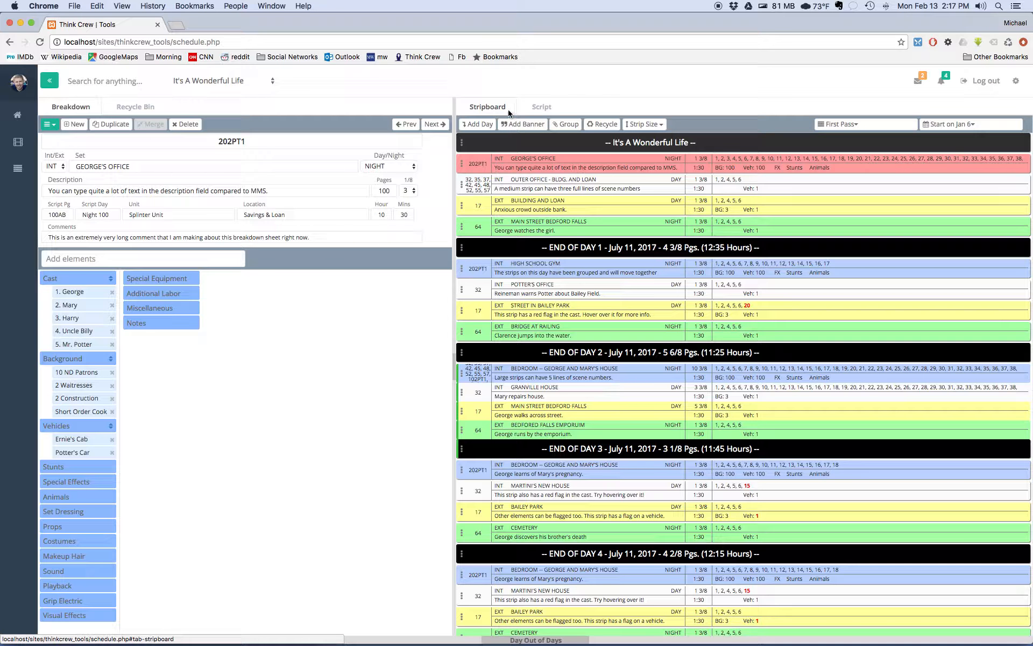
pyautogui.click(543, 111)
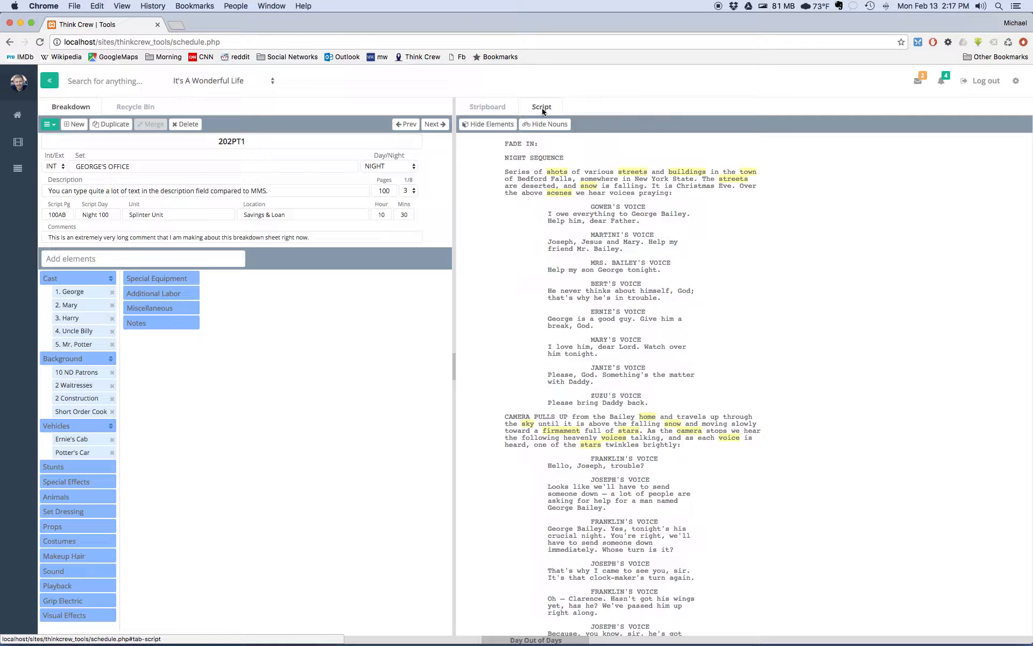
pyautogui.scroll(-5, 585, 234)
pyautogui.scroll(2, 585, 234)
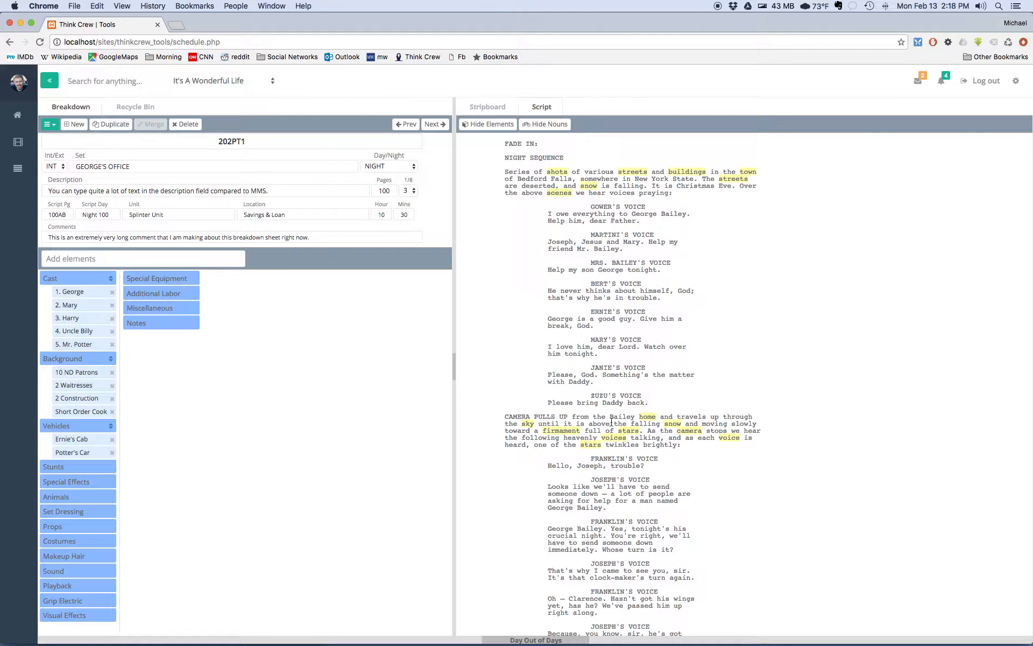
pyautogui.doubleClick(671, 424)
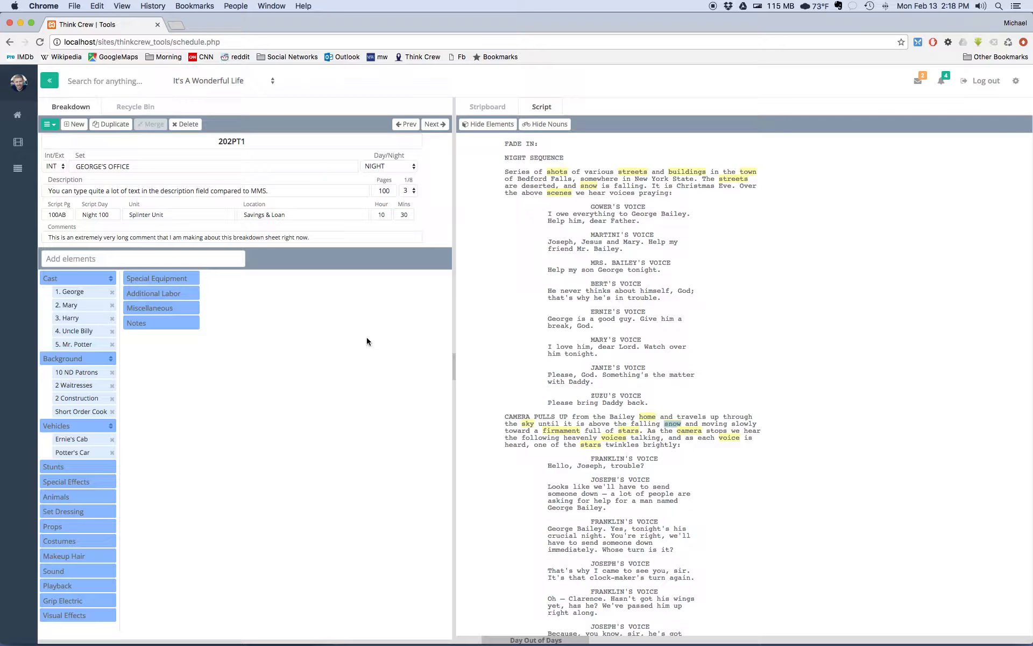
# On the stripboard, move the George's Office, Building and Loan, and Main Street Bedford Falls (scene 64) strips from day 1 into day 2.
pyautogui.click(486, 105)
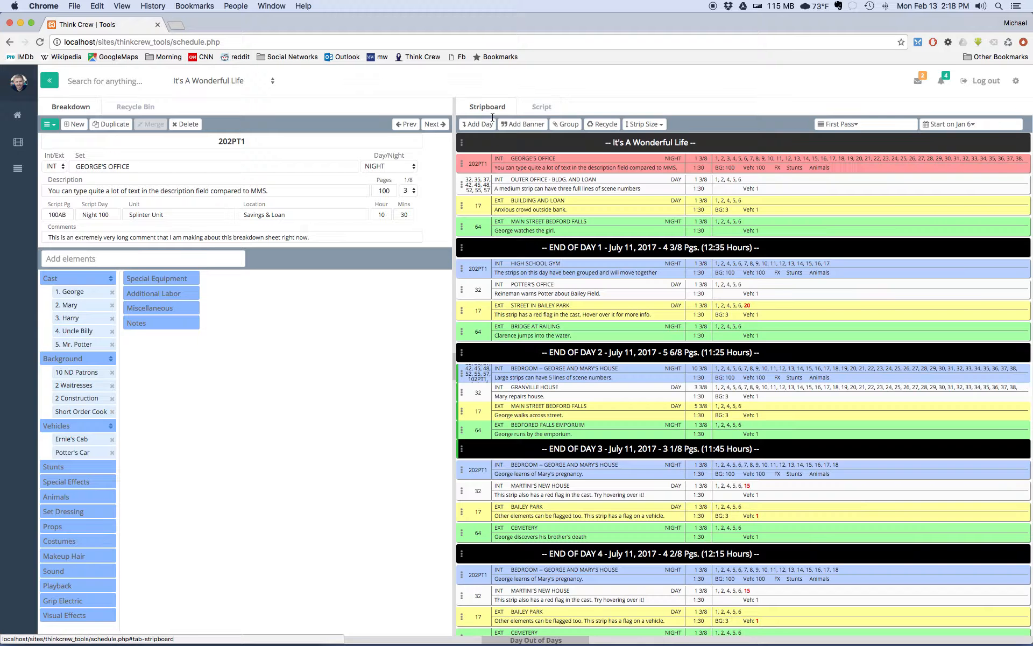
pyautogui.moveTo(466, 169); pyautogui.dragTo(481, 269)
pyautogui.moveTo(461, 185); pyautogui.dragTo(470, 310)
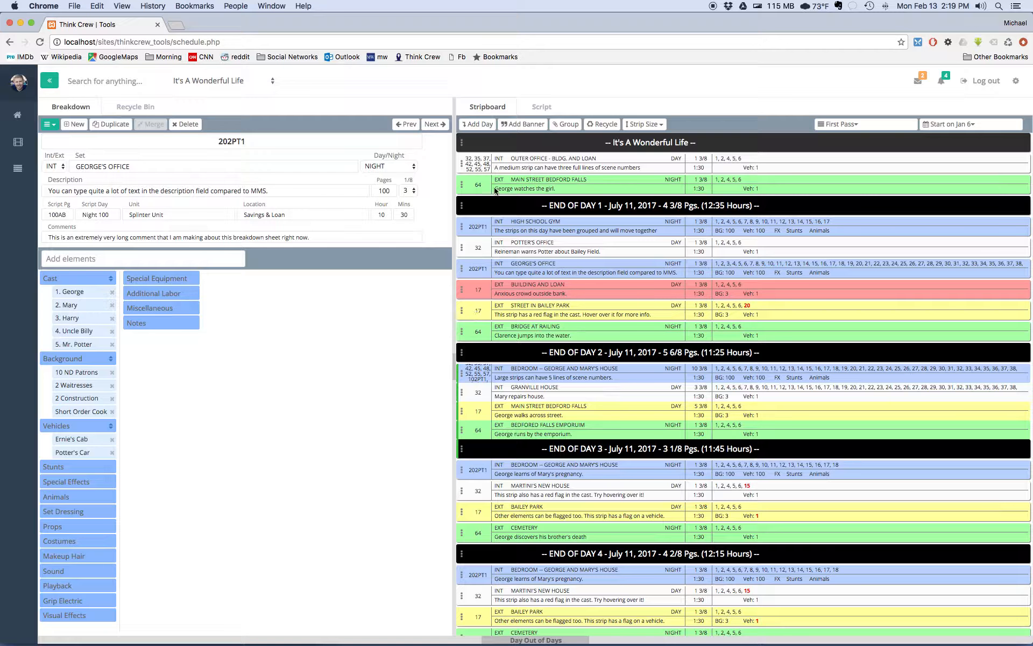
pyautogui.moveTo(461, 183); pyautogui.dragTo(478, 312)
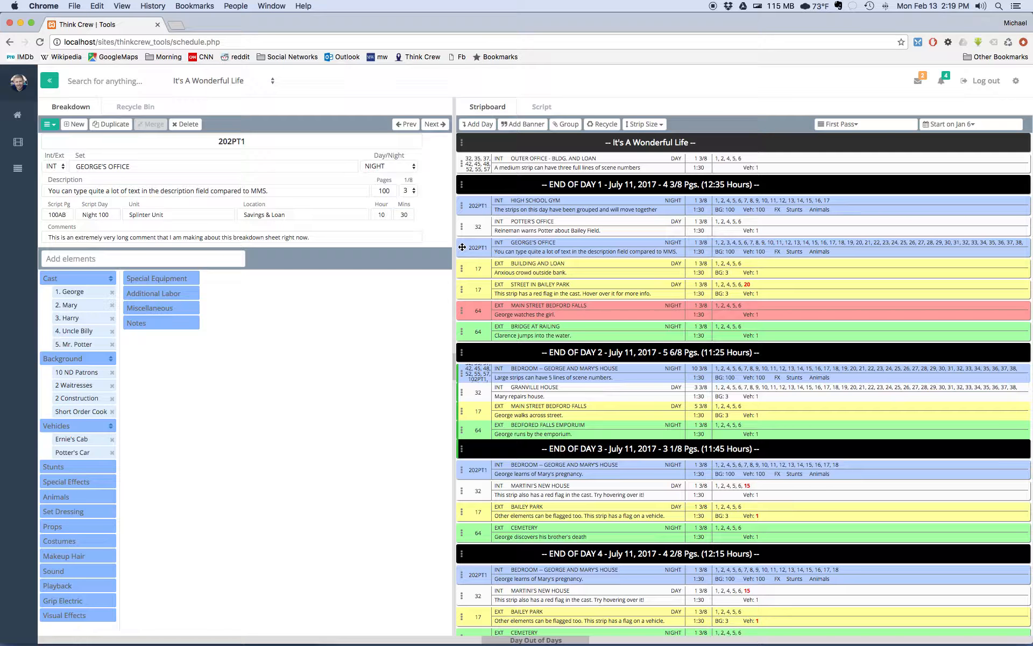
# Select the High School Gym, Potter's Office and George's Office strips and move them together below Building and Loan.
pyautogui.moveTo(462, 246)
pyautogui.mouseDown()
pyautogui.moveTo(468, 325)
pyautogui.moveTo(473, 210)
pyautogui.moveTo(478, 243)
pyautogui.mouseUp()
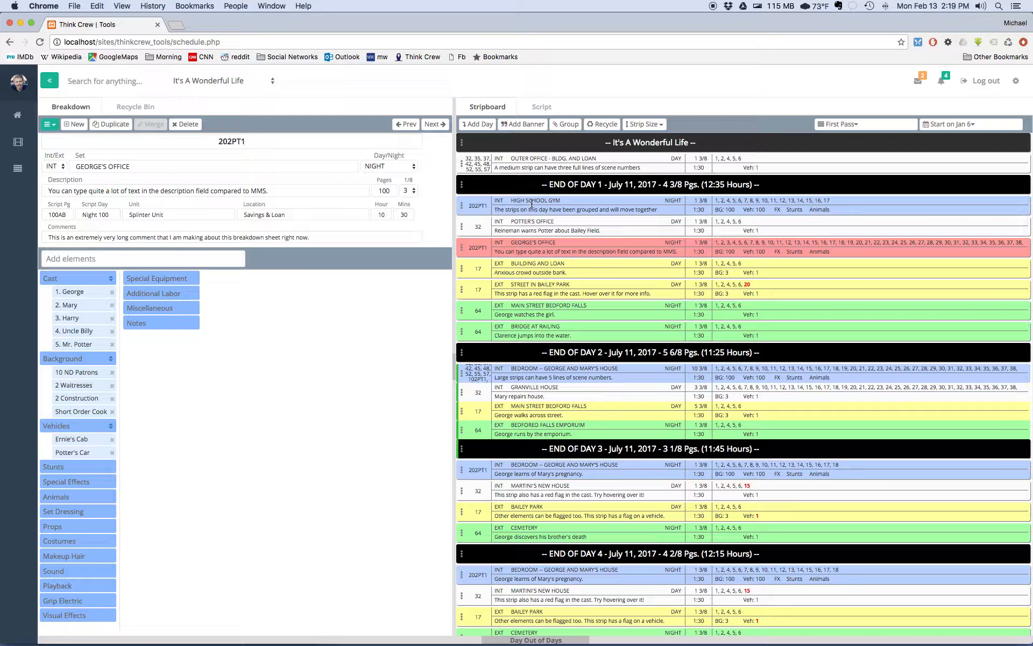
pyautogui.moveTo(532, 203); pyautogui.dragTo(530, 249)
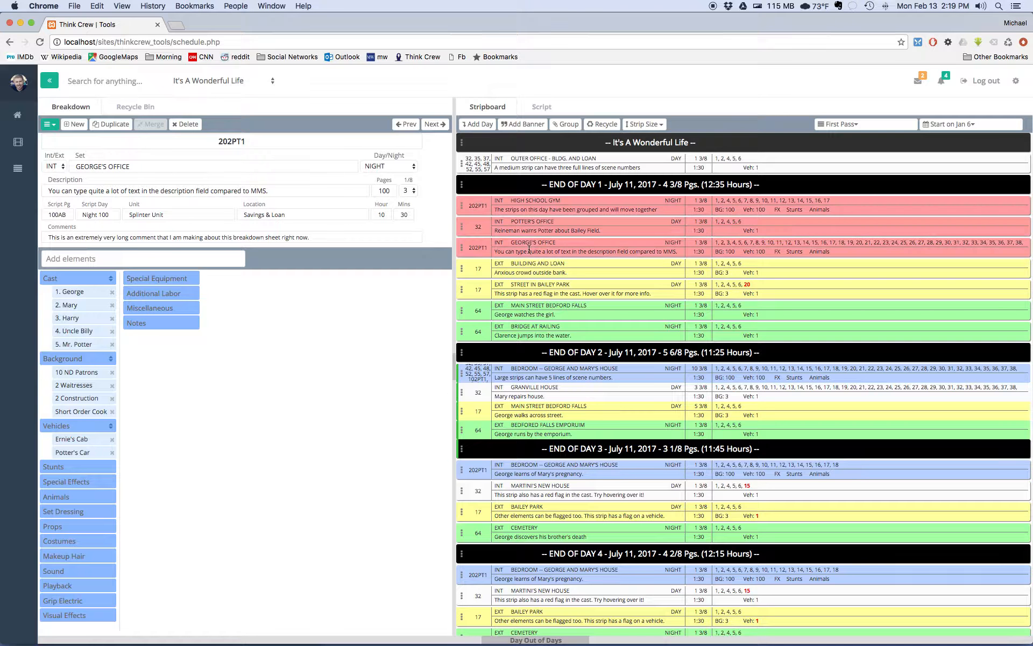
pyautogui.moveTo(467, 228); pyautogui.dragTo(488, 239)
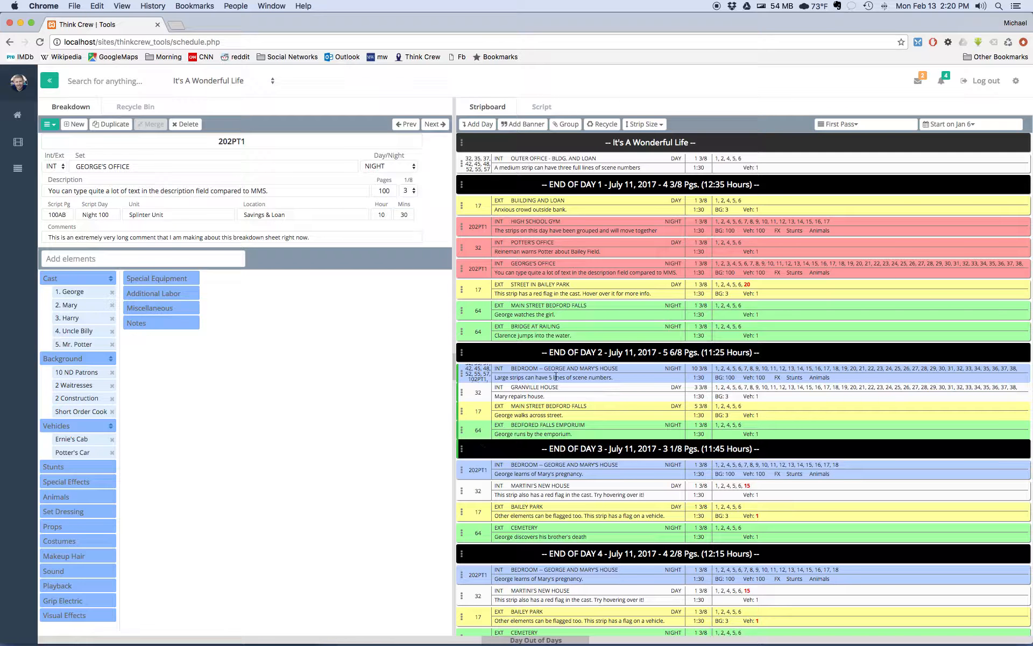
# Move the grouped day 3 strips with their end-of-day banner between George's Office and Street in Bailey Park.
pyautogui.click(558, 429)
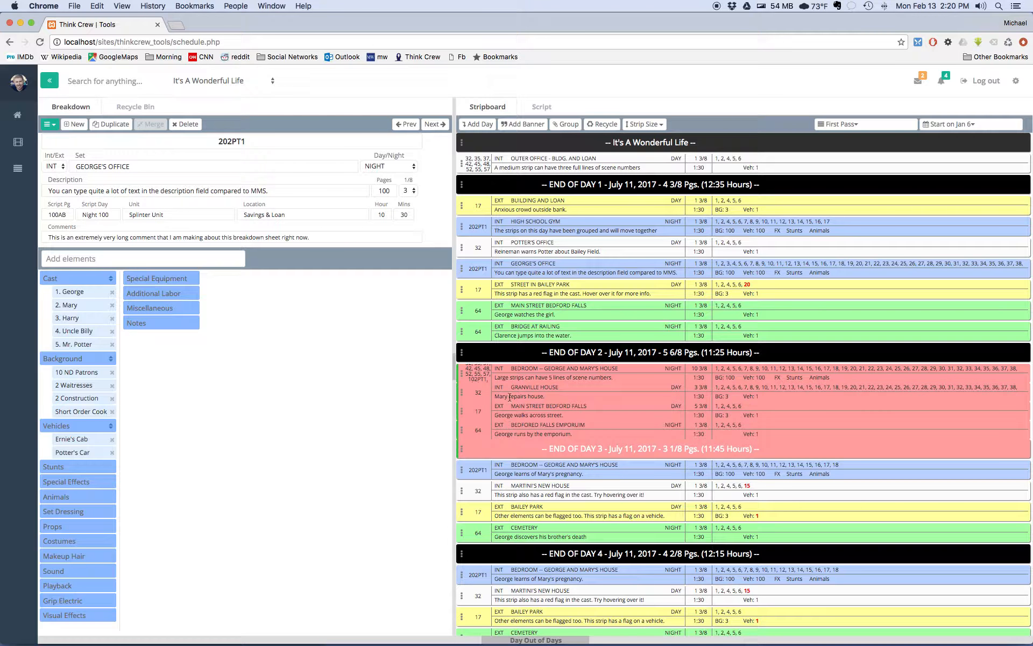
pyautogui.moveTo(462, 373); pyautogui.dragTo(483, 281)
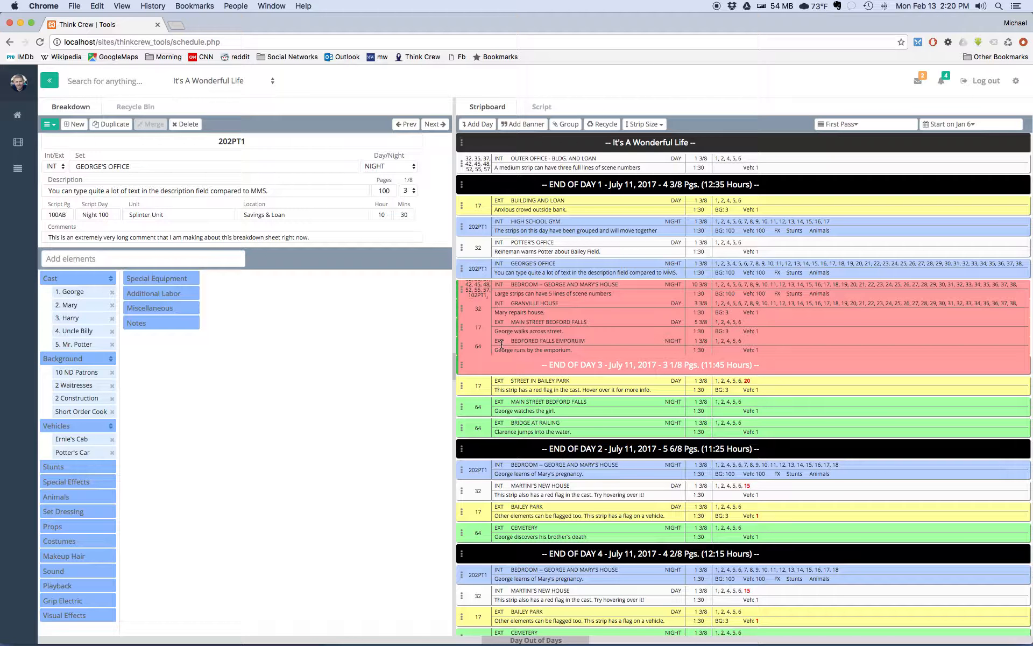
pyautogui.scroll(-10, 578, 417)
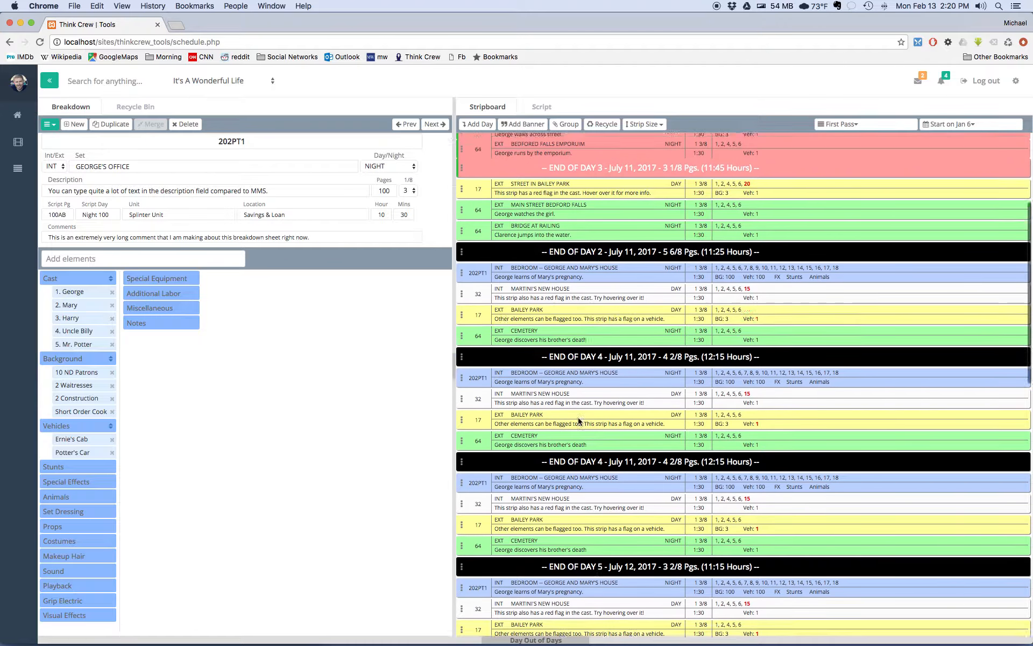
pyautogui.scroll(10, 578, 419)
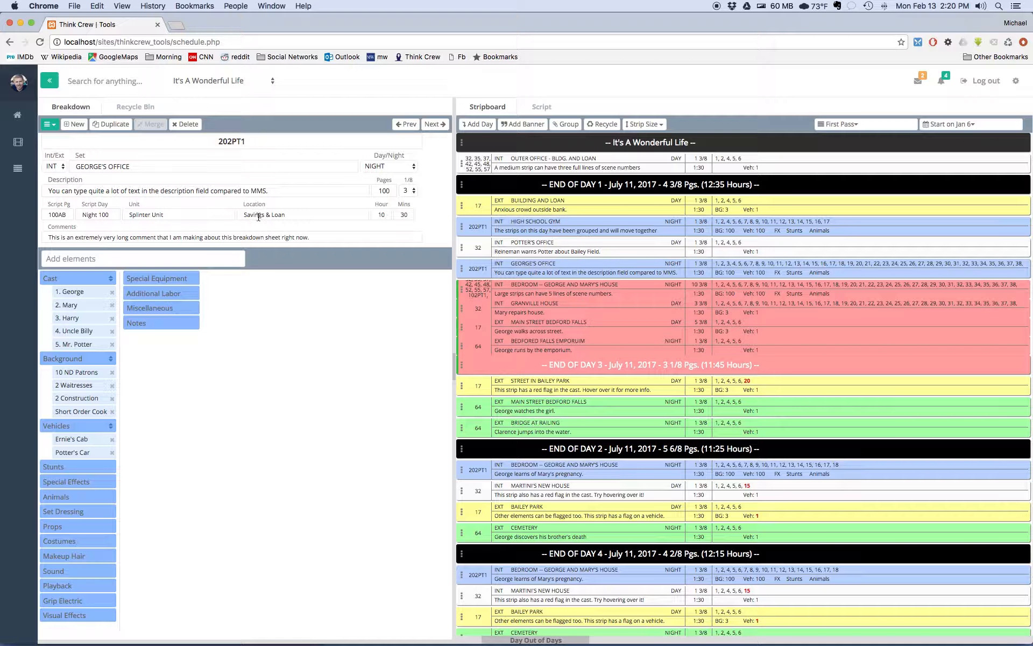
# View the available Cast and Background elements for the George's Office breakdown sheet without changing the selection.
pyautogui.click(92, 258)
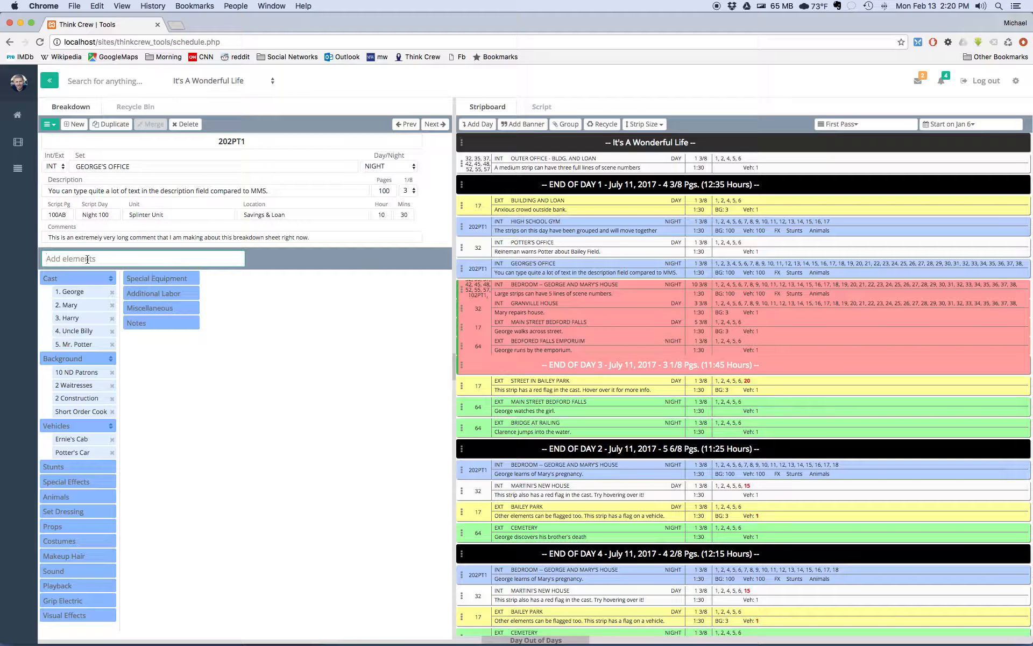
pyautogui.click(110, 279)
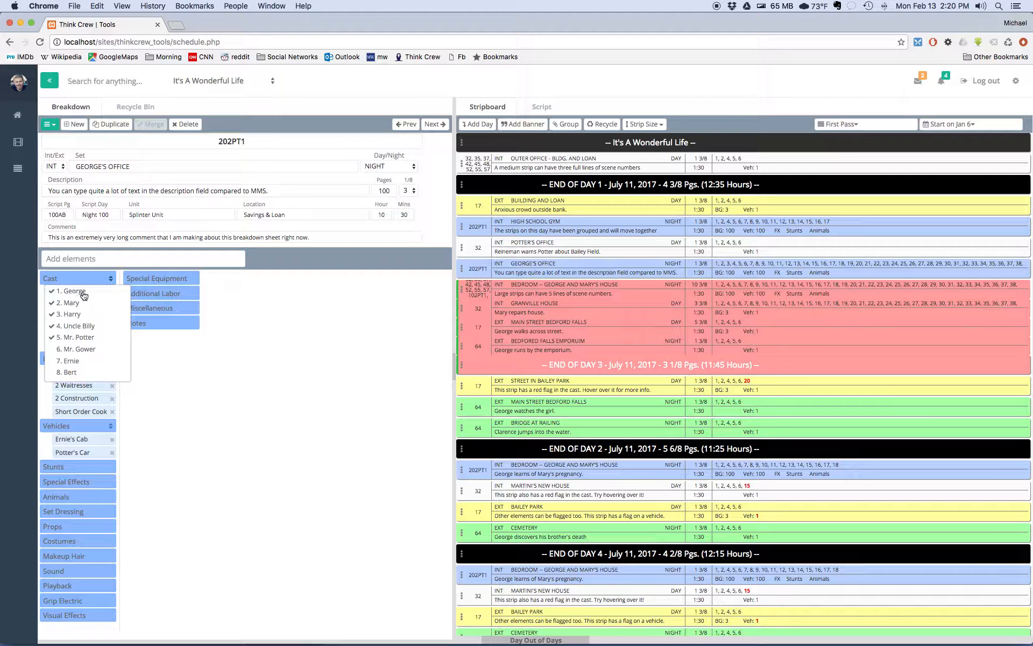
pyautogui.click(282, 321)
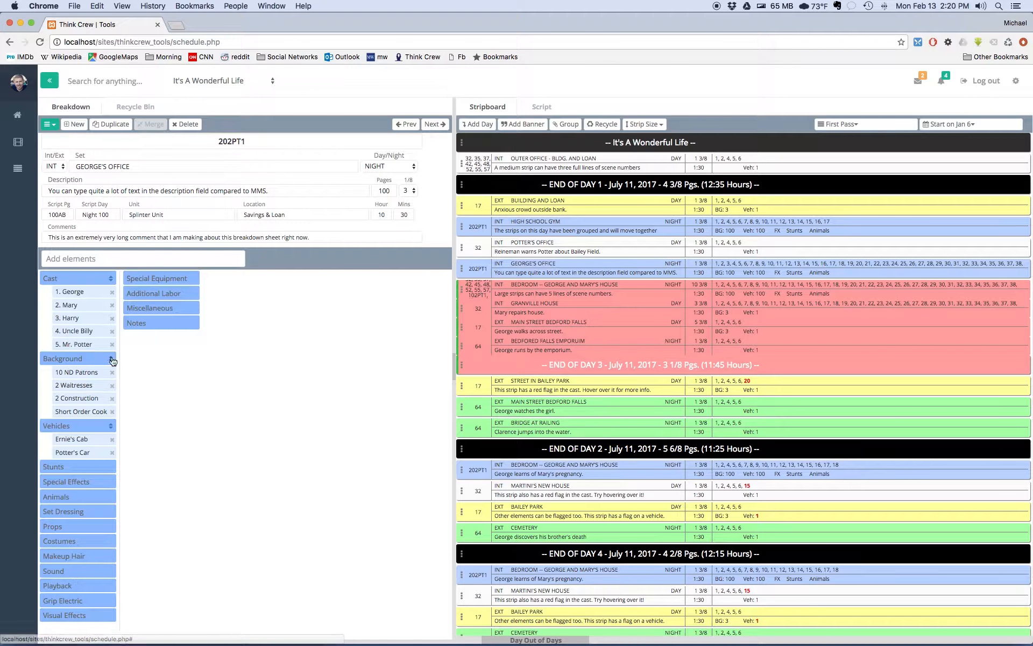
pyautogui.click(110, 358)
pyautogui.click(212, 383)
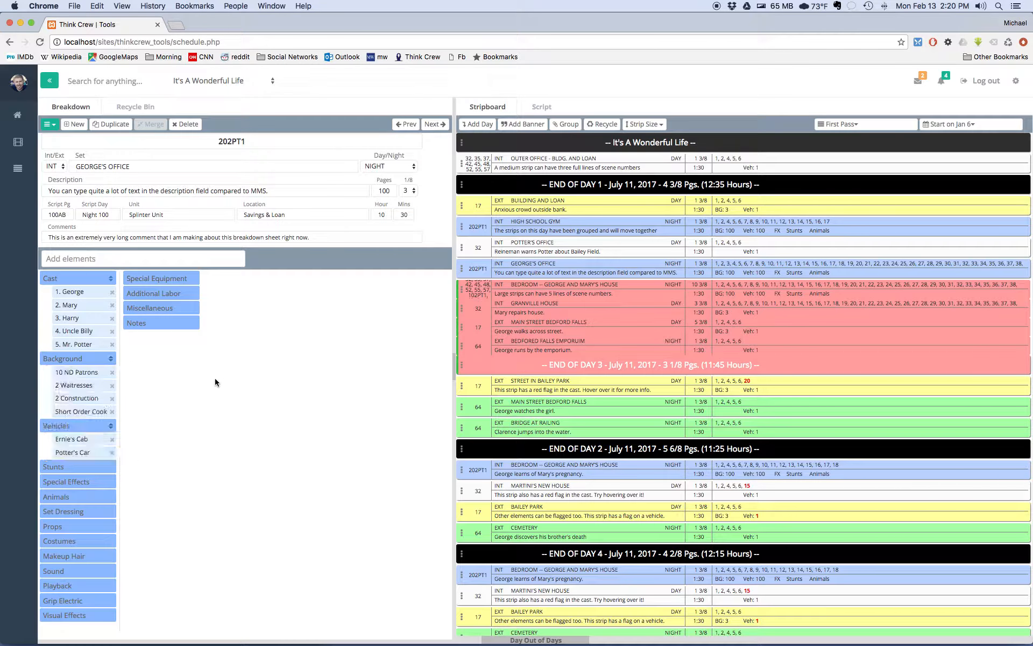
# Enter "Mr. P" as the element to add to the George's Office breakdown sheet and select that text.
pyautogui.click(125, 260)
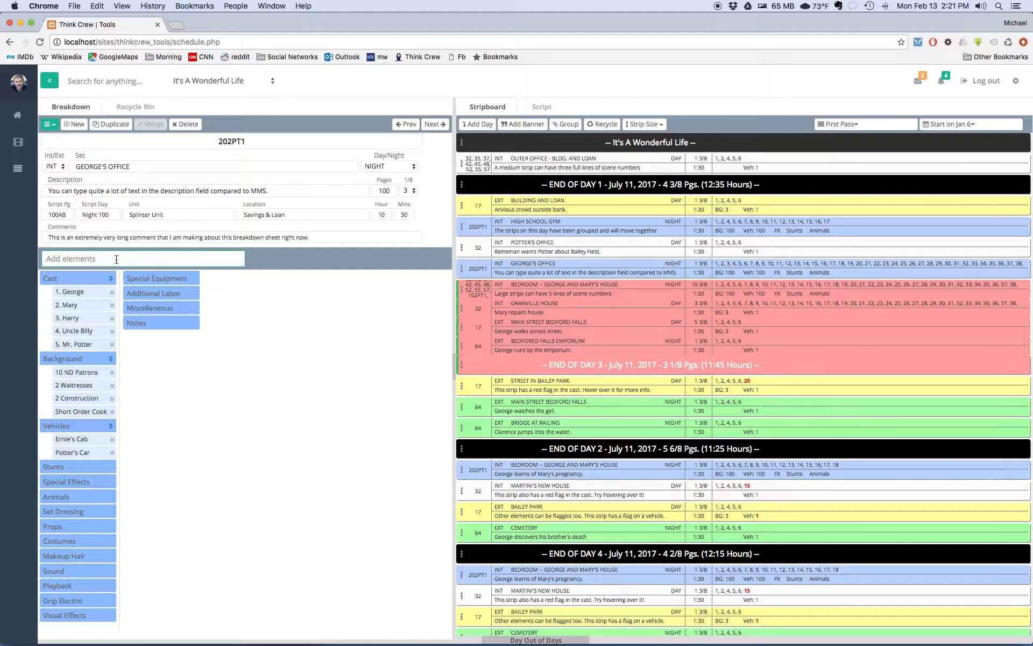
pyautogui.write('Mr. P')
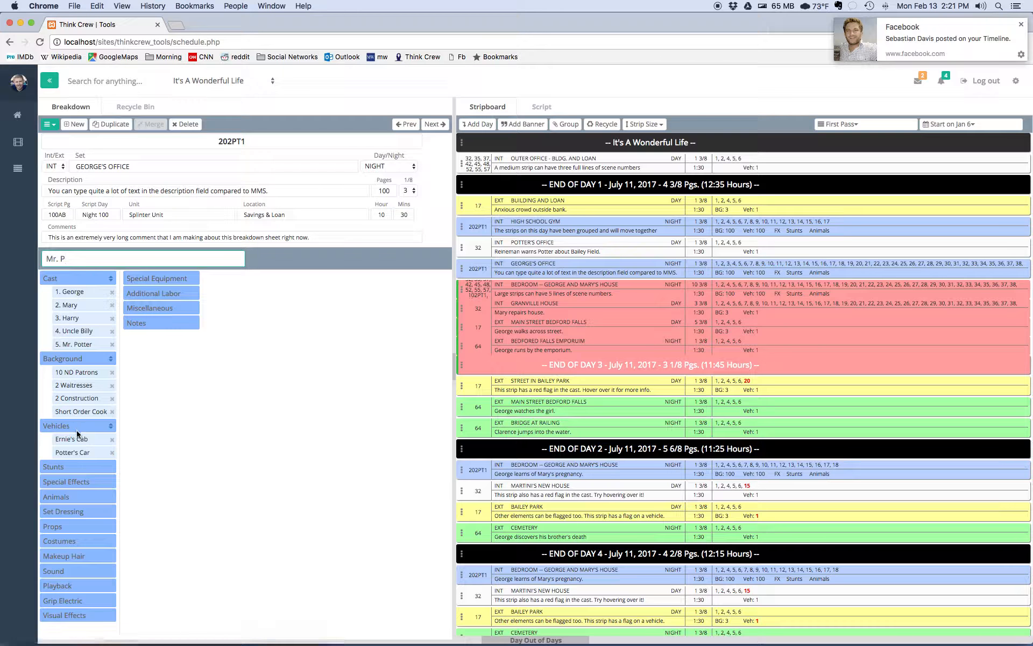
pyautogui.tripleClick(59, 258)
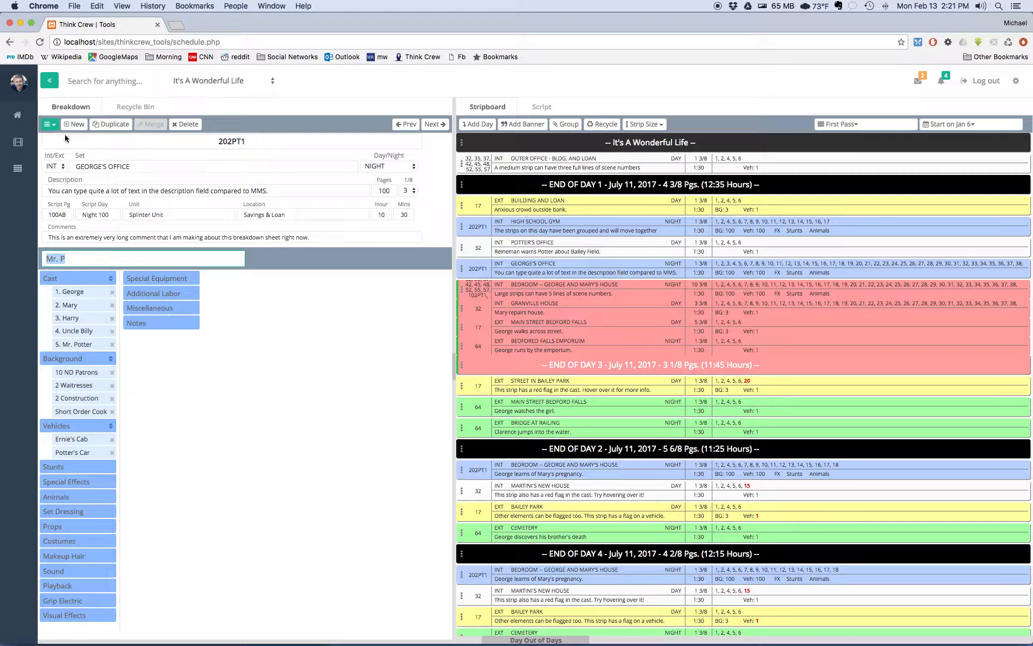
# In the Element Manager's cast list, move George below Bert, and Mary, Harry and Uncle Billy together below Clarence.
pyautogui.click(52, 125)
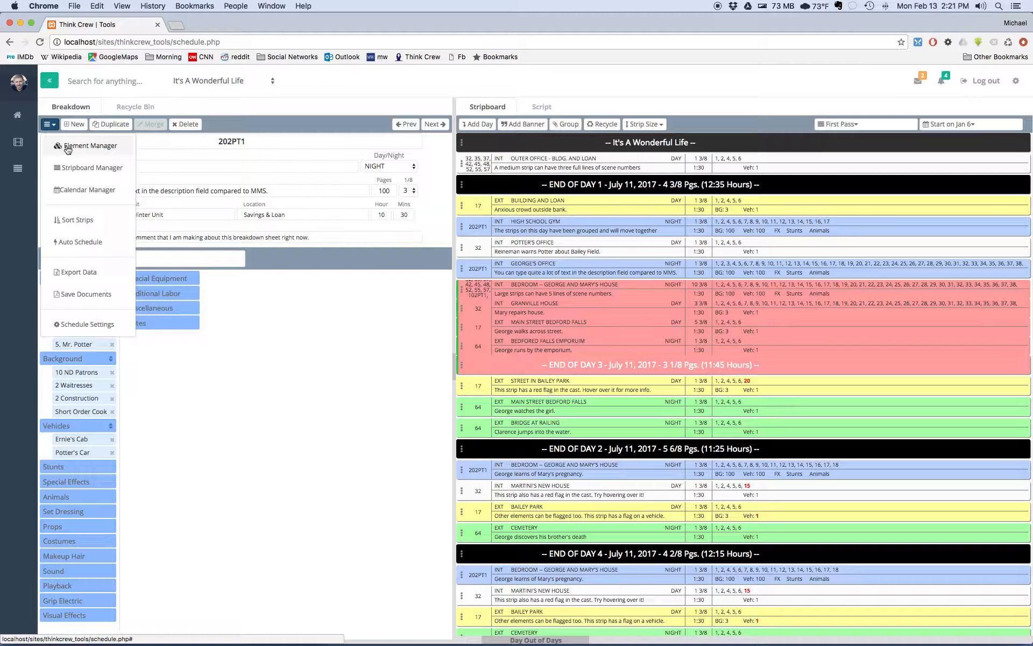
pyautogui.click(67, 149)
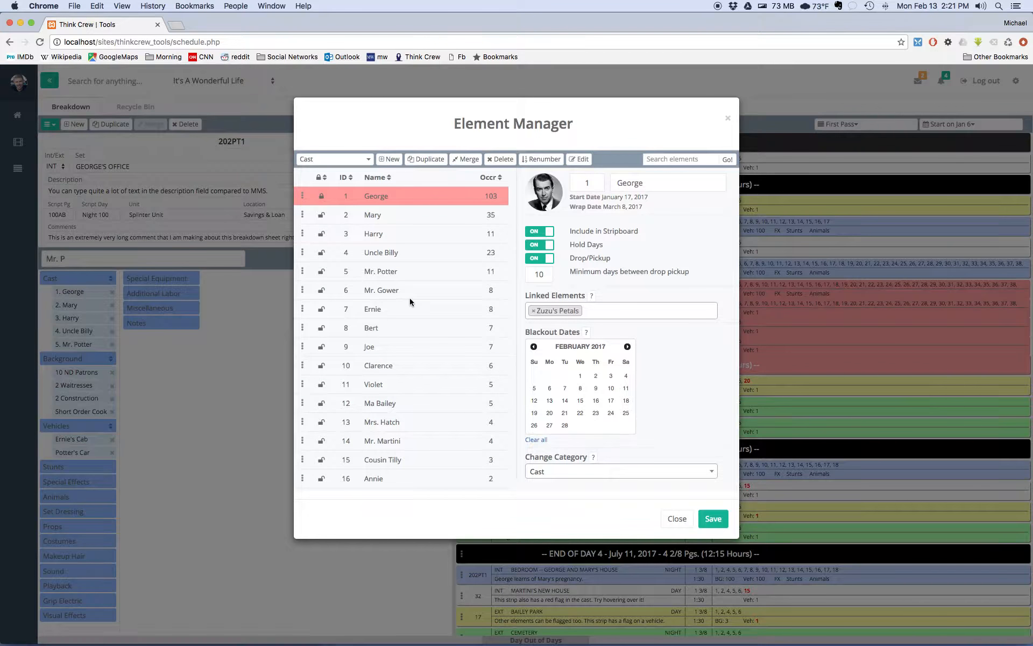
pyautogui.scroll(-3, 409, 299)
pyautogui.scroll(3, 407, 295)
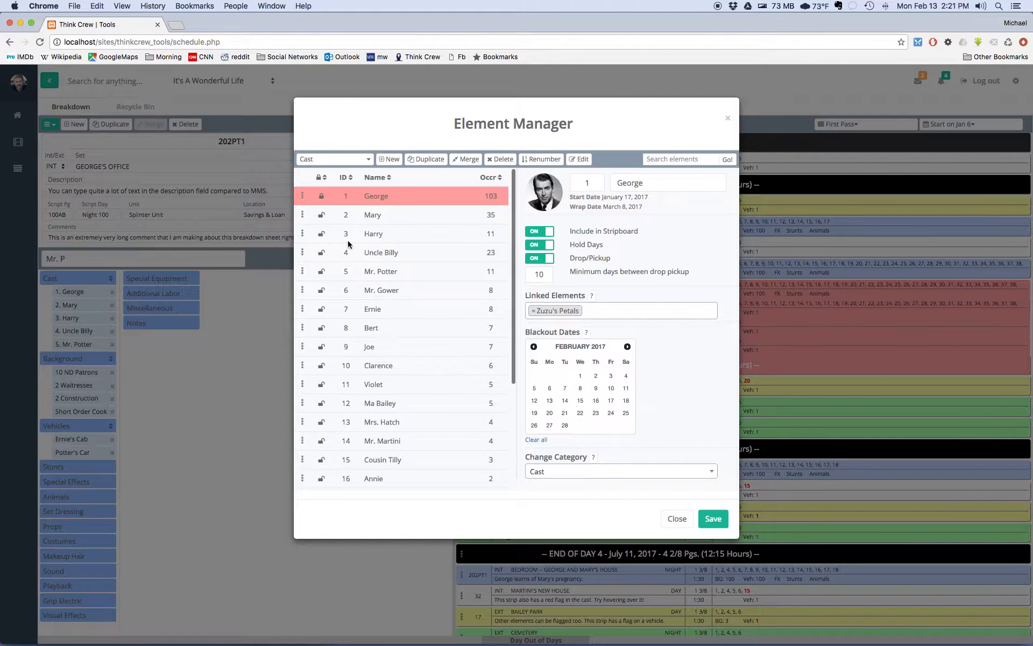
pyautogui.moveTo(302, 196); pyautogui.dragTo(312, 329)
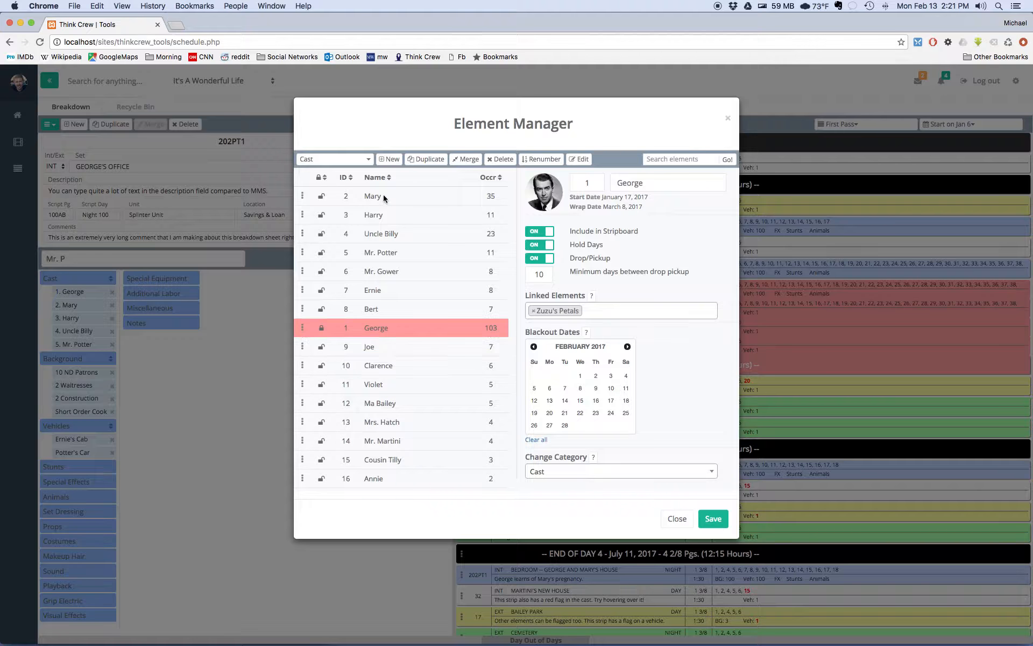
pyautogui.moveTo(384, 198); pyautogui.dragTo(312, 350)
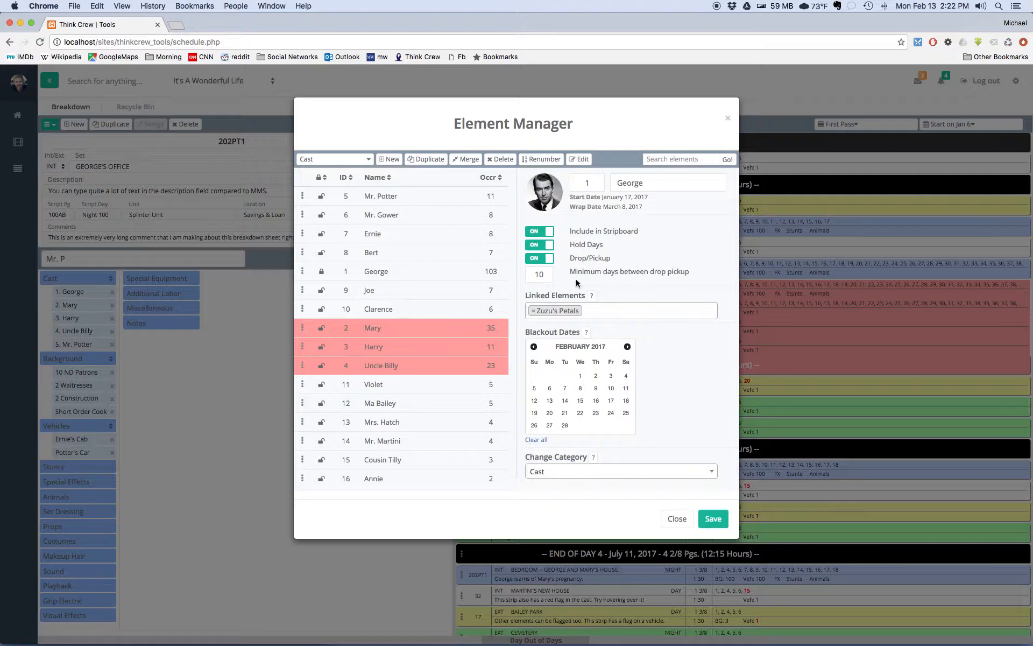
# Select the cast element George and turn off Include in Stripboard for it.
pyautogui.click(402, 194)
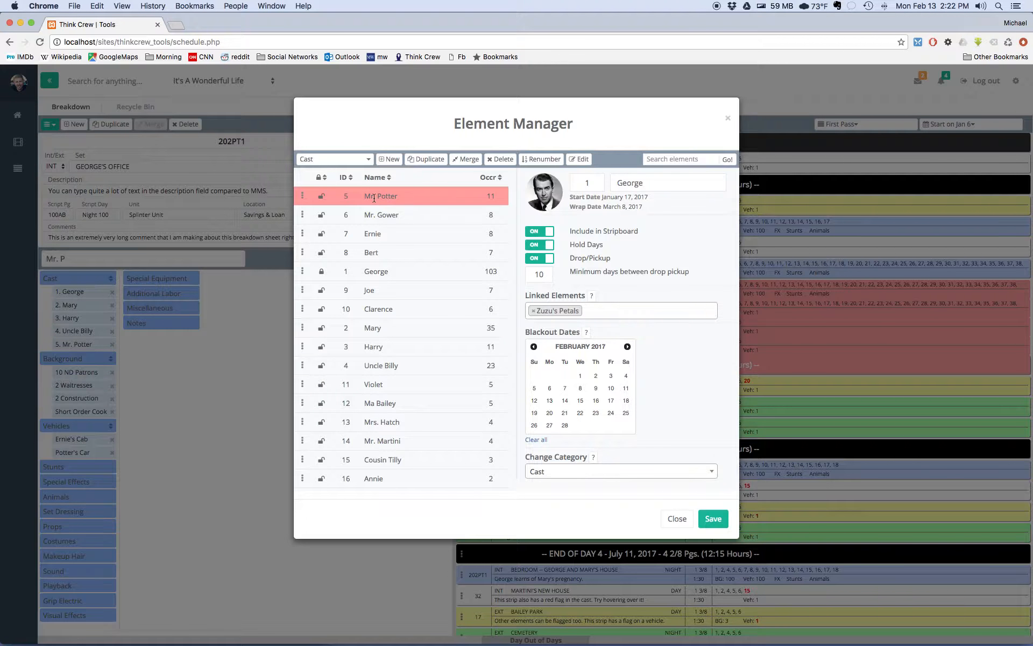
pyautogui.click(388, 272)
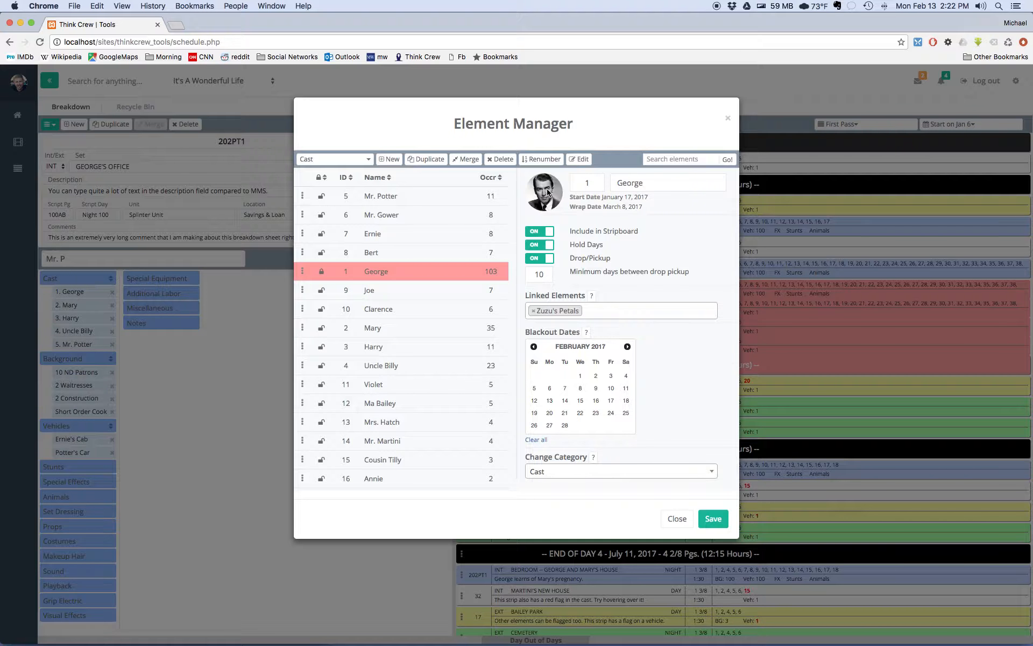
pyautogui.click(638, 183)
pyautogui.hotkey('shift', 'Tab')
pyautogui.click(540, 231)
pyautogui.click(540, 231)
pyautogui.click(540, 231)
# Remove Zuzu's Petals from George's linked elements and link it again.
pyautogui.click(593, 309)
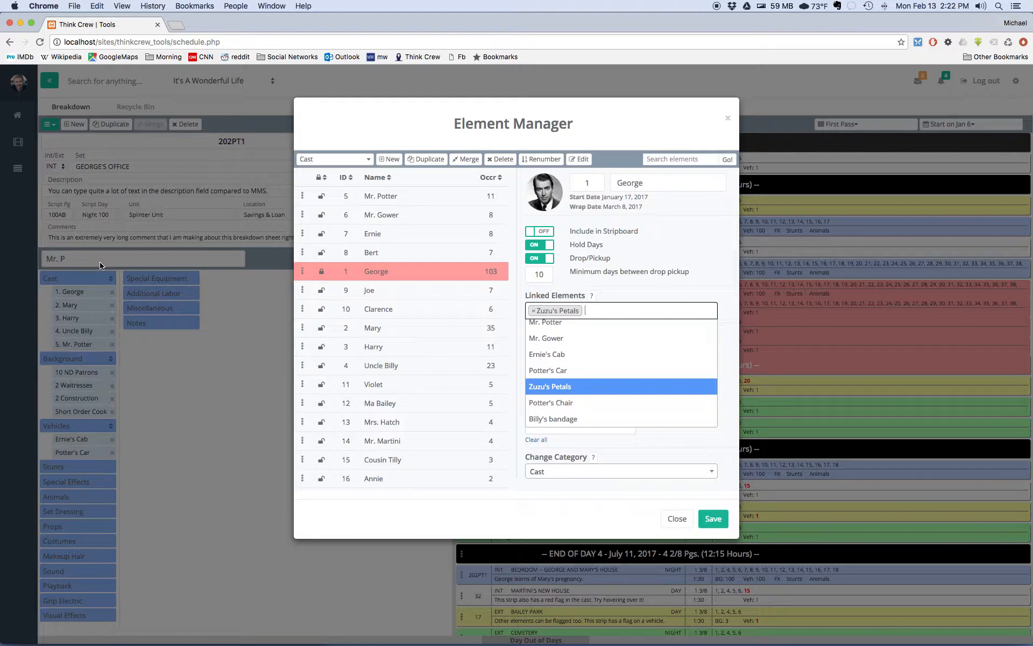
pyautogui.moveTo(591, 310); pyautogui.dragTo(481, 308)
pyautogui.click(596, 311)
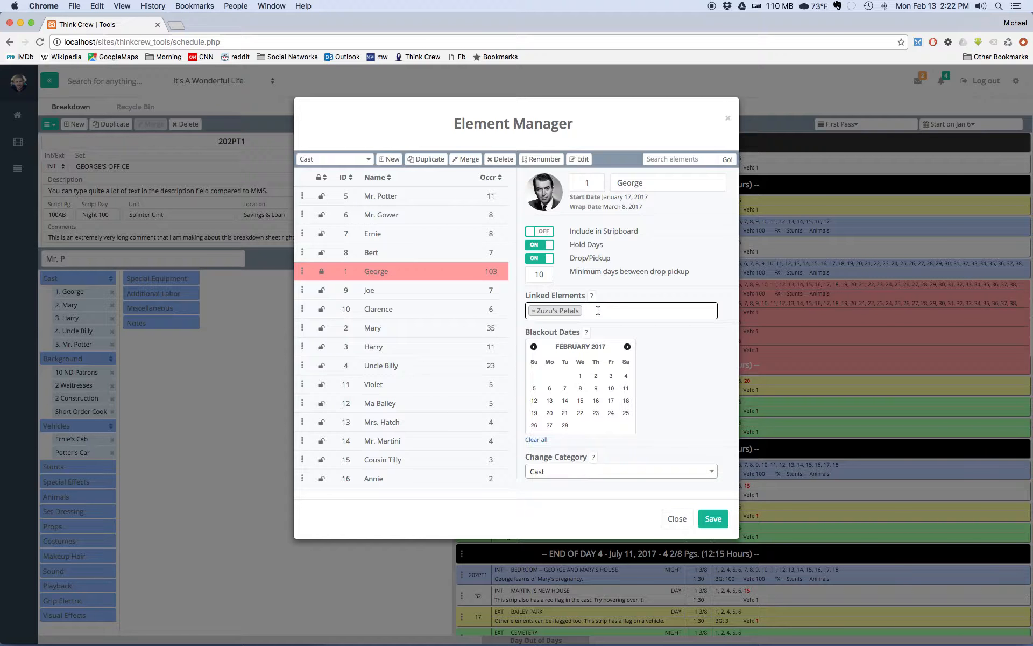
pyautogui.press('BackSpace')
pyautogui.press('BackSpace')
pyautogui.press('BackSpace')
pyautogui.press('BackSpace')
pyautogui.press('BackSpace')
pyautogui.press('BackSpace')
pyautogui.press('BackSpace')
pyautogui.press('BackSpace')
pyautogui.press('BackSpace')
pyautogui.press('BackSpace')
pyautogui.press('BackSpace')
pyautogui.press('BackSpace')
pyautogui.press('BackSpace')
pyautogui.press('BackSpace')
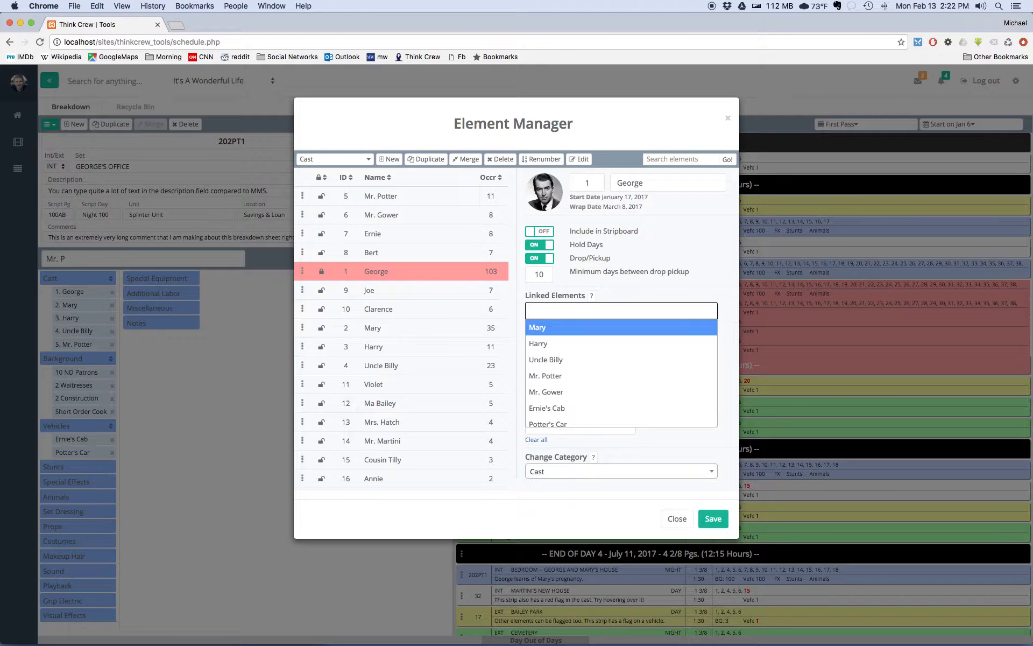
pyautogui.write('z')
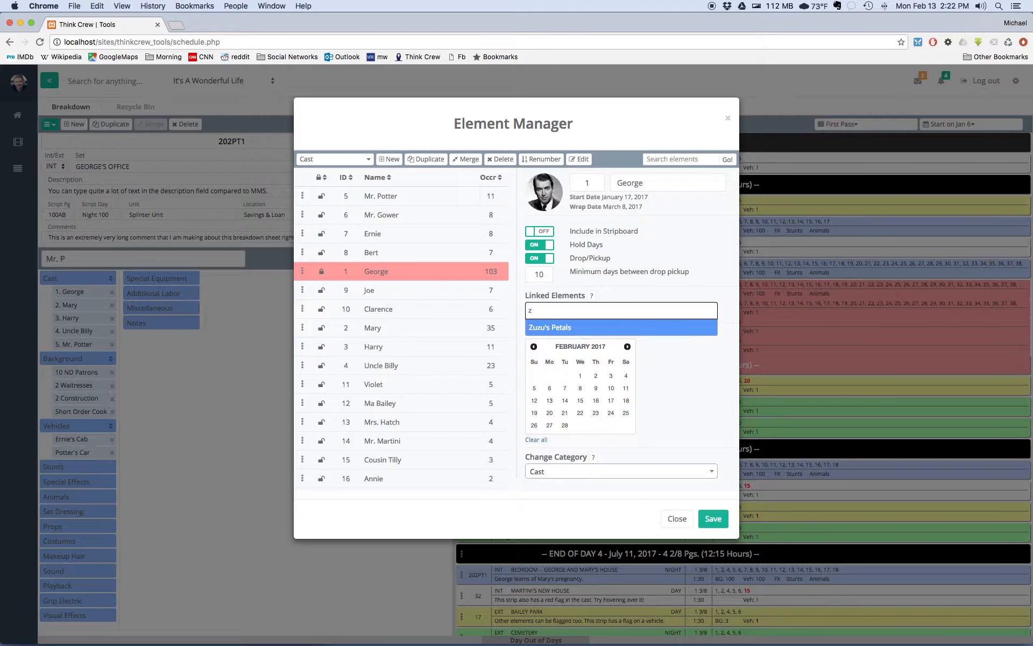
pyautogui.press('Return')
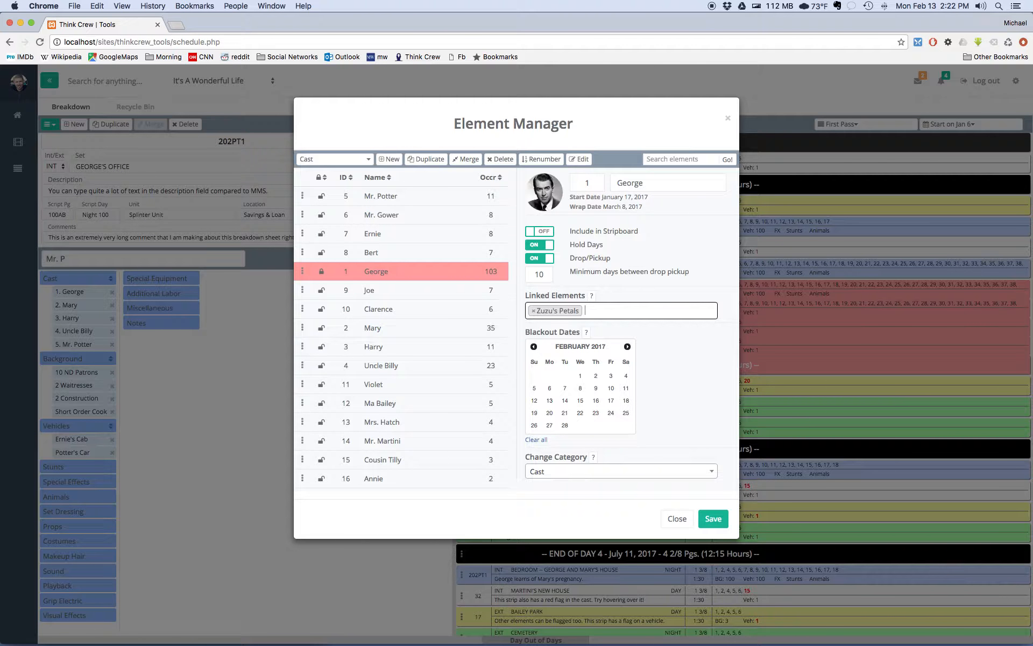
# Add Mr. Potter to George's linked elements.
pyautogui.write('m')
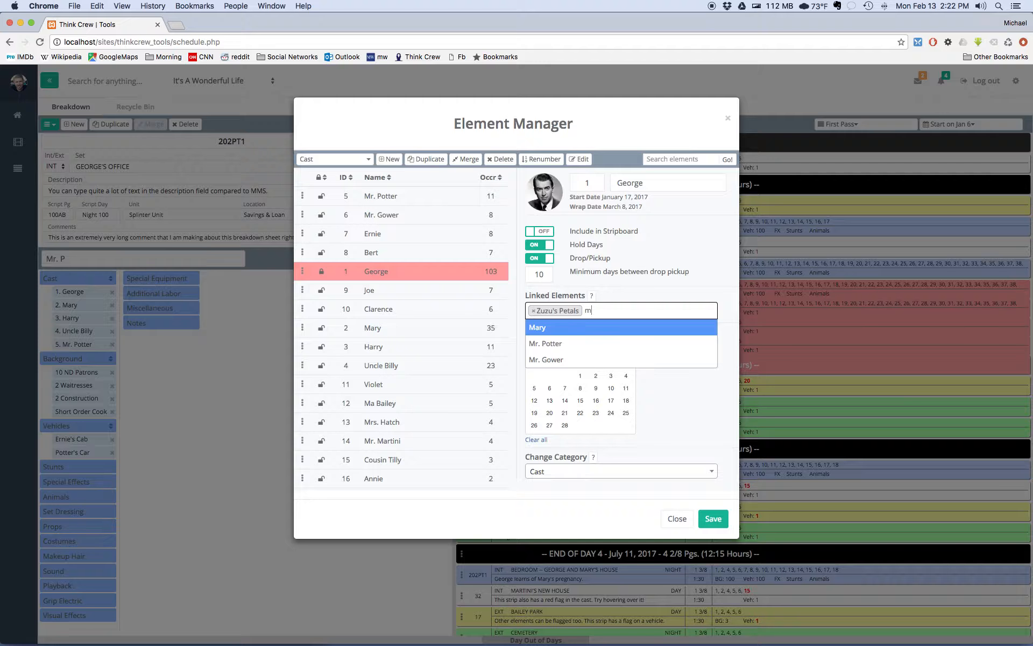
pyautogui.press('Down')
pyautogui.press('Return')
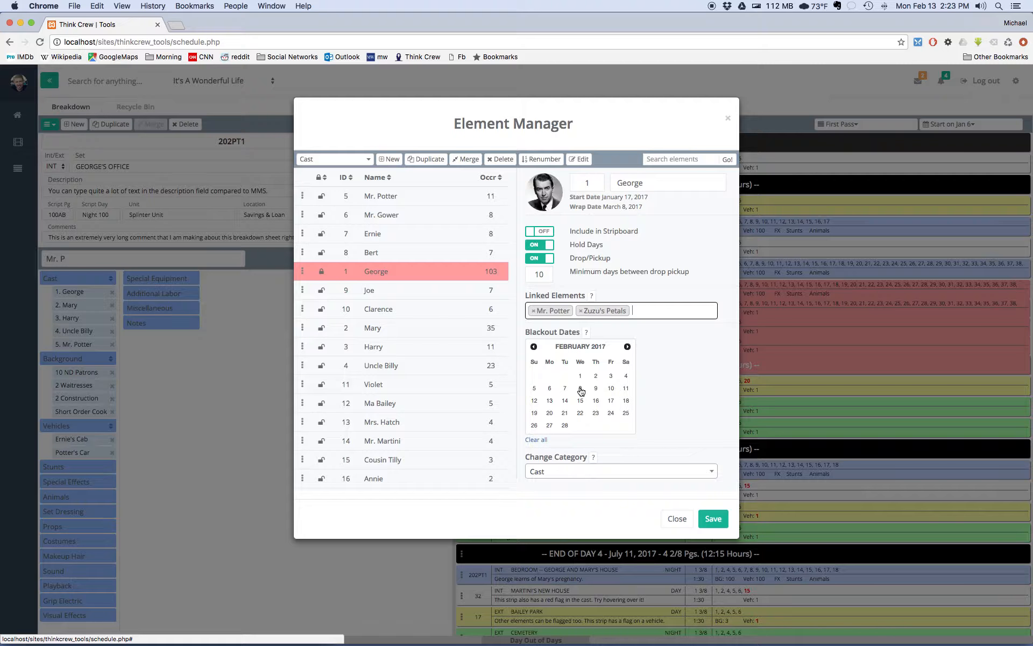
# Mark February 6 to 10, 2017 as George's blackout dates and close the Element Manager.
pyautogui.click(550, 389)
pyautogui.moveTo(550, 390); pyautogui.dragTo(612, 391)
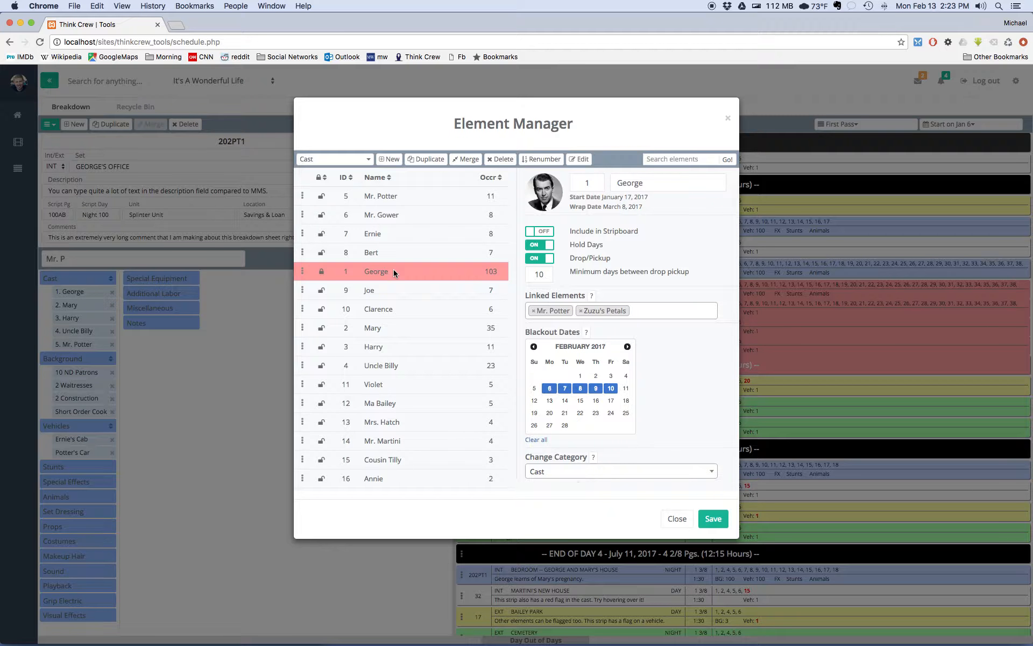
pyautogui.click(579, 473)
pyautogui.click(556, 521)
pyautogui.click(102, 140)
# View the list of stripboards in the Stripboard Manager and close it.
pyautogui.click(49, 124)
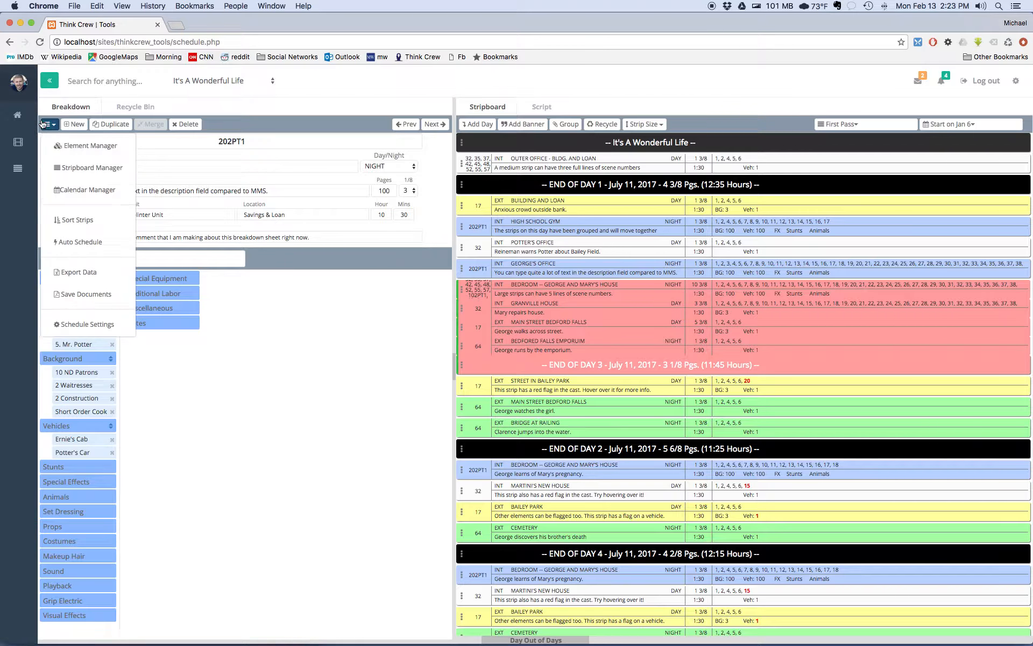
pyautogui.click(63, 166)
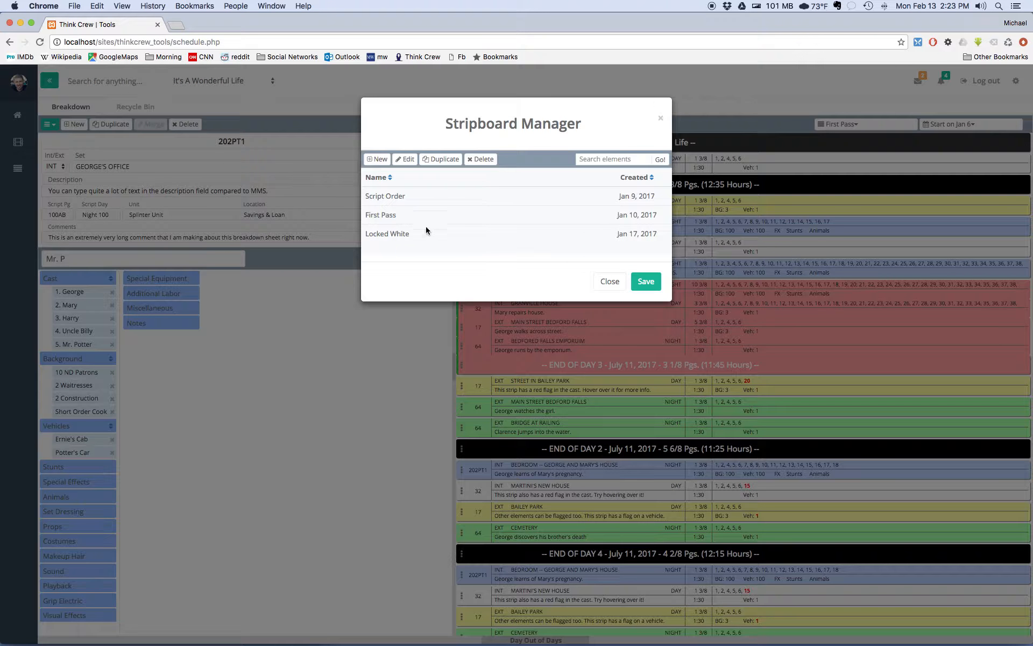
pyautogui.click(610, 280)
# In the Calendar Manager, mark Sundays February 5, 12, 19 and 26, 2017 as days off for "Start on Jan 6".
pyautogui.click(49, 124)
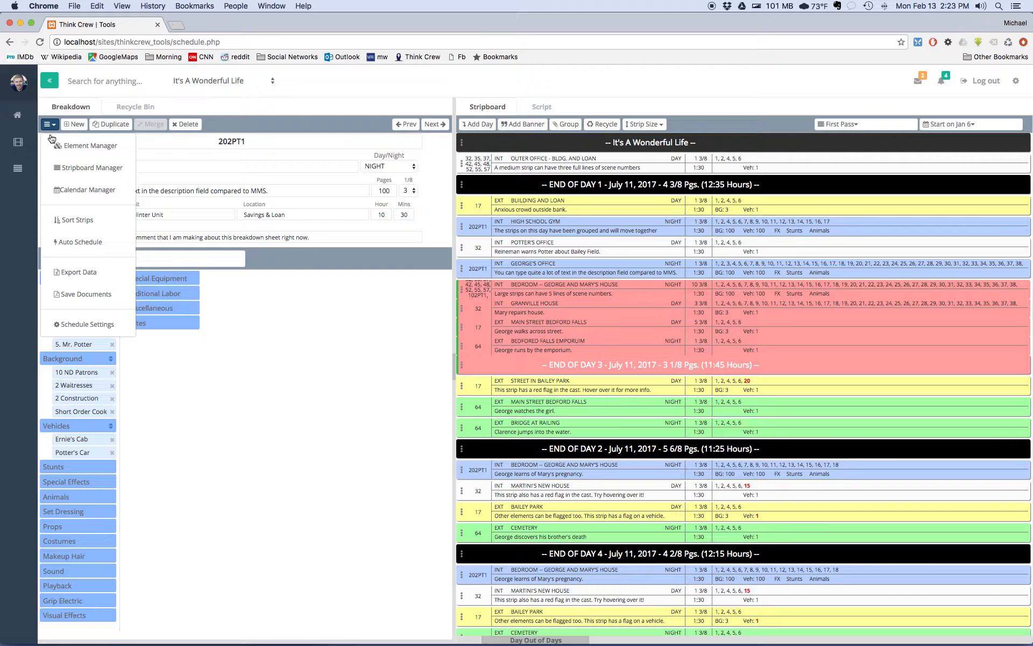
pyautogui.click(74, 196)
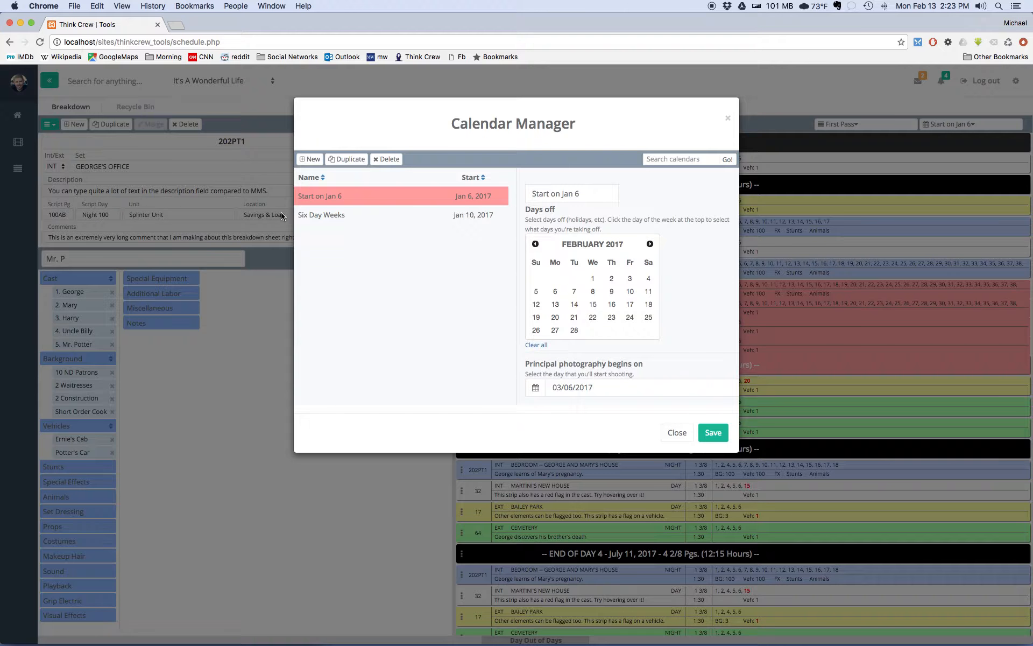
pyautogui.click(536, 292)
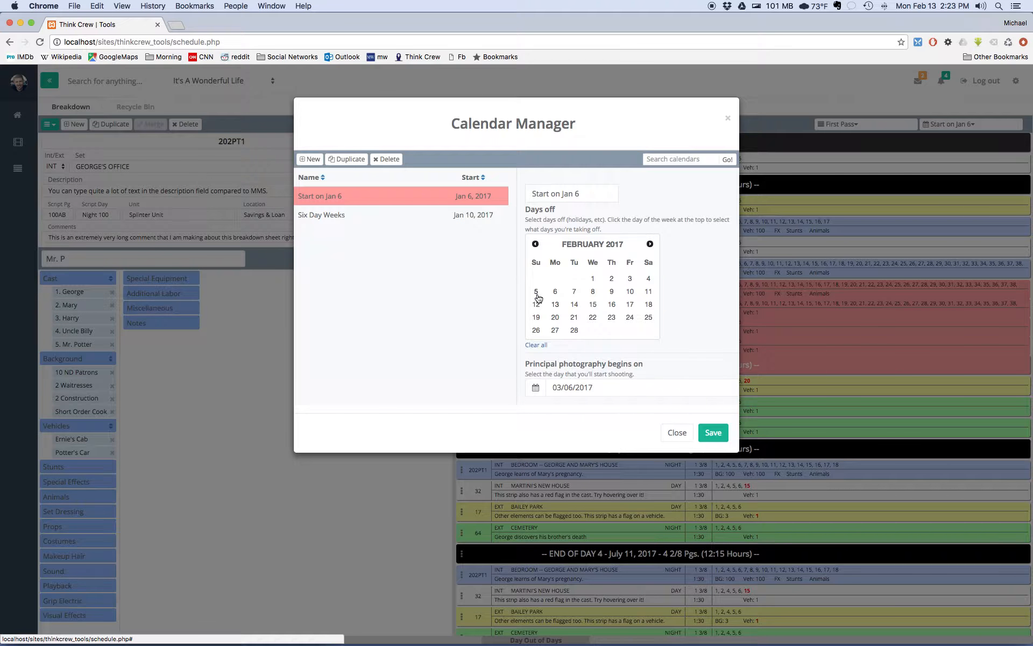
pyautogui.click(536, 304)
pyautogui.click(536, 317)
pyautogui.click(536, 330)
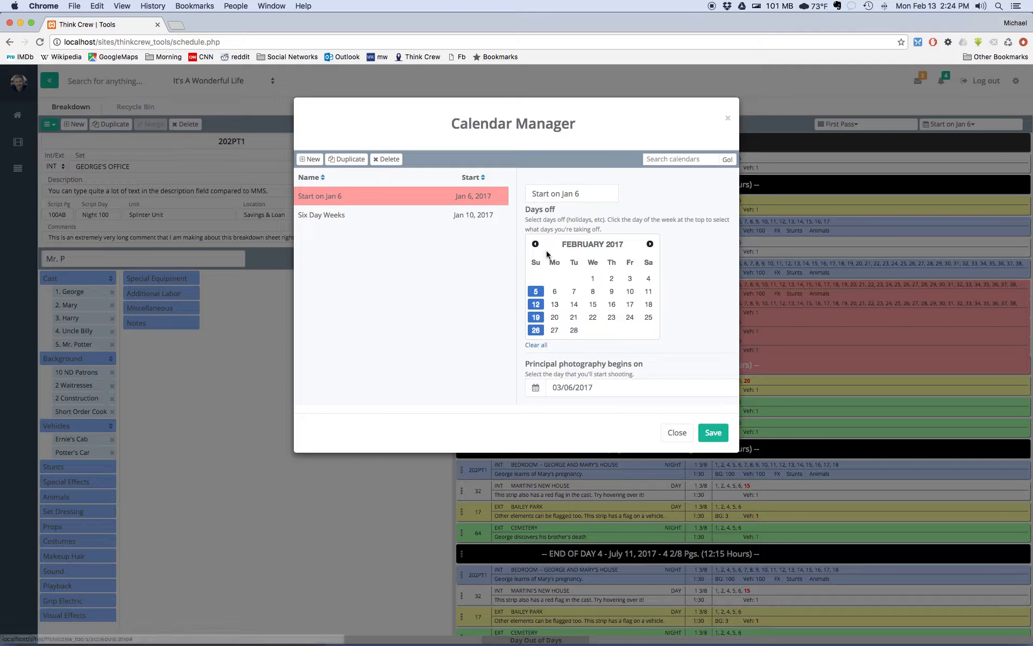
# View the date choices for the start of principal photography and close the Calendar Manager.
pyautogui.click(594, 387)
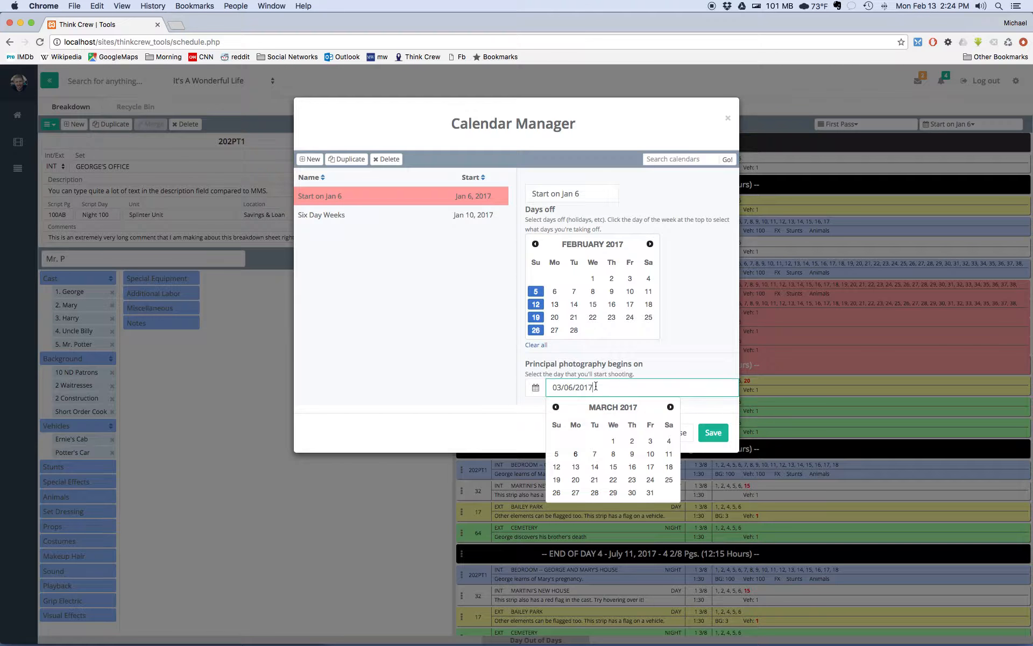
pyautogui.click(682, 355)
pyautogui.click(677, 433)
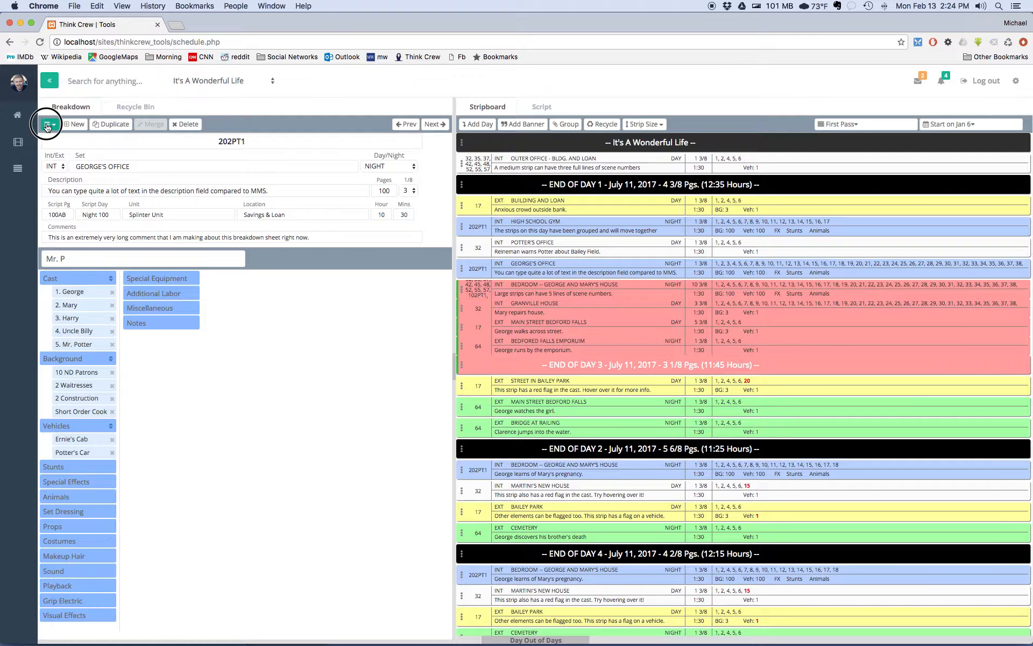
# View the categories available for sorting strips and close the Sort dialog without sorting.
pyautogui.click(49, 124)
pyautogui.click(81, 220)
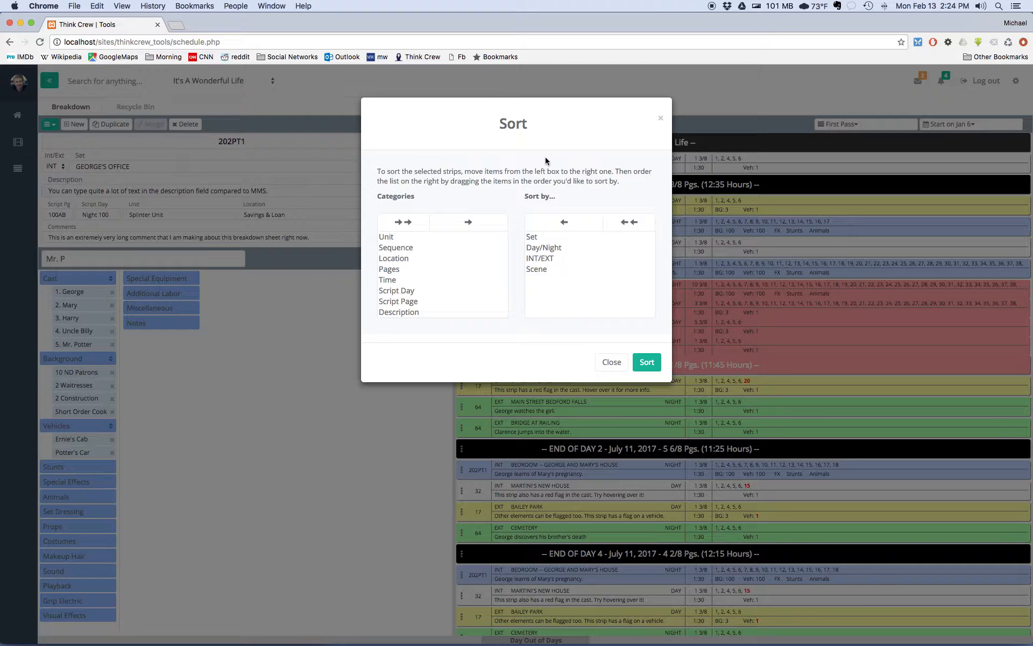
pyautogui.click(612, 362)
# Review the day-break options of Auto Schedule and close it without running the scheduling.
pyautogui.click(49, 125)
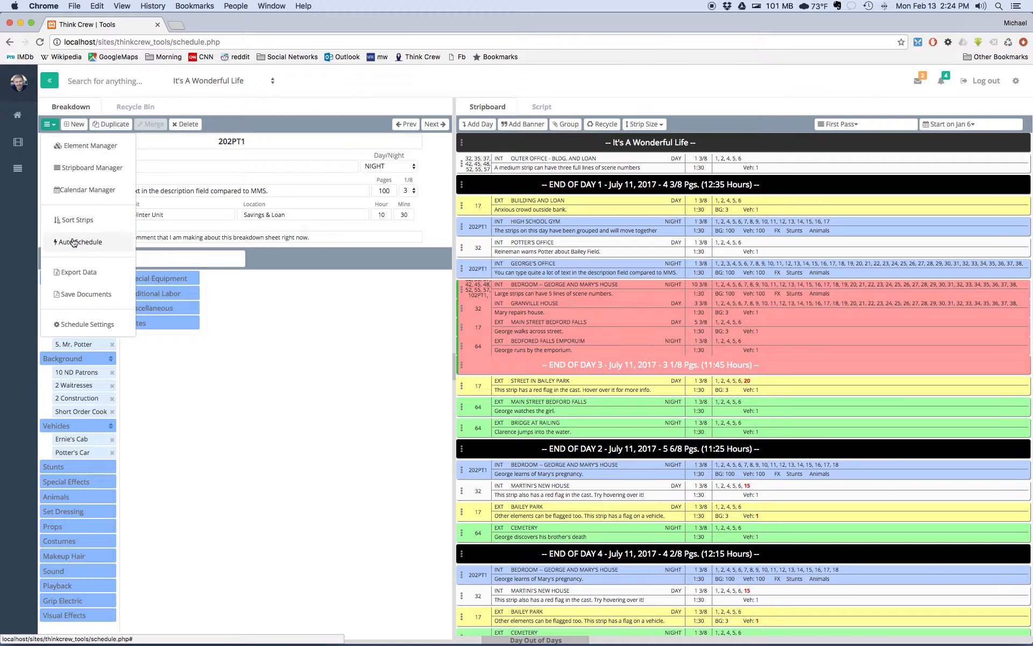
pyautogui.click(75, 239)
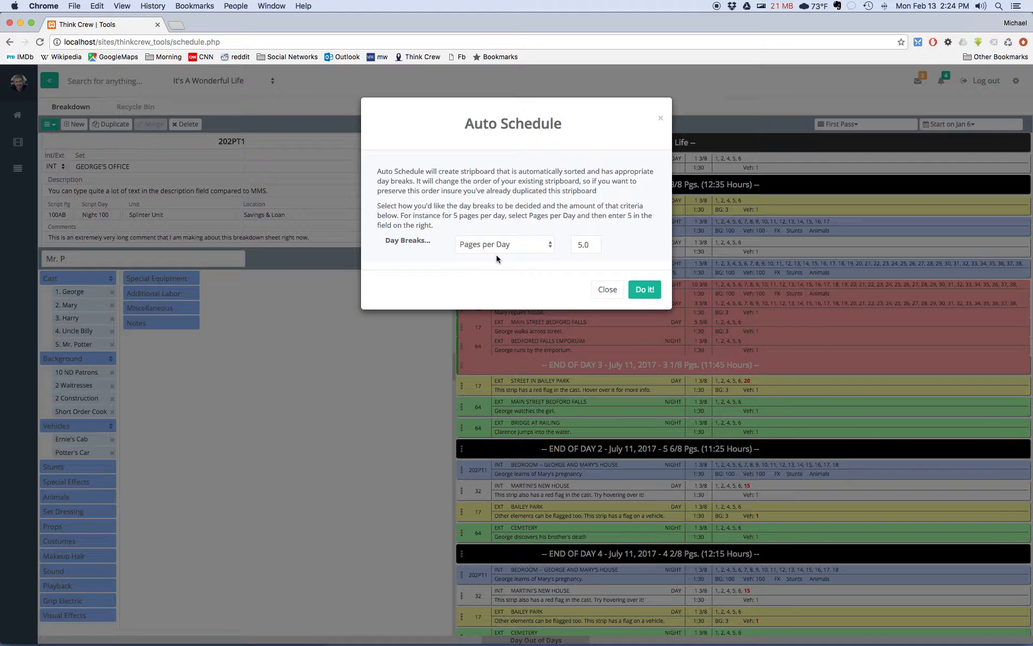
pyautogui.click(605, 291)
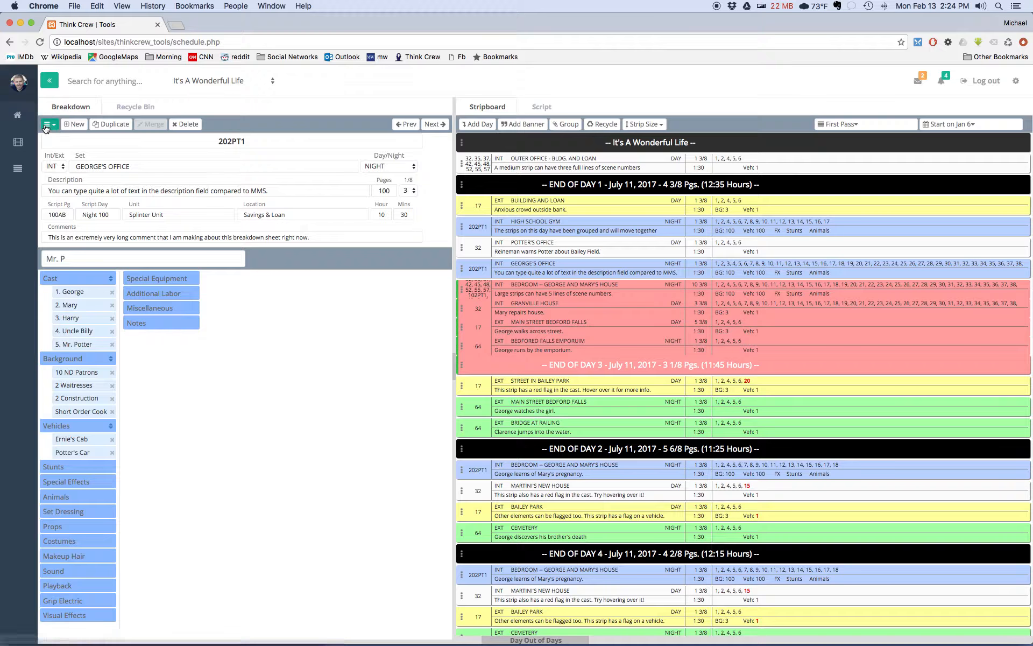
# In the Schedule Settings, set the breakdown fields and stripboard font sizes to 11.
pyautogui.click(50, 124)
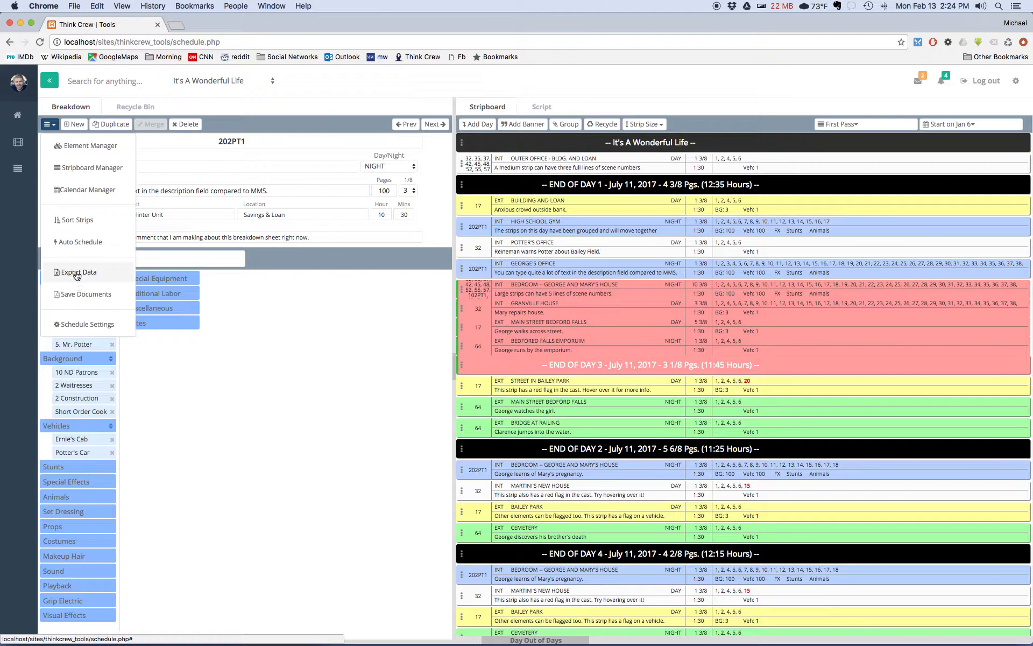
pyautogui.click(84, 324)
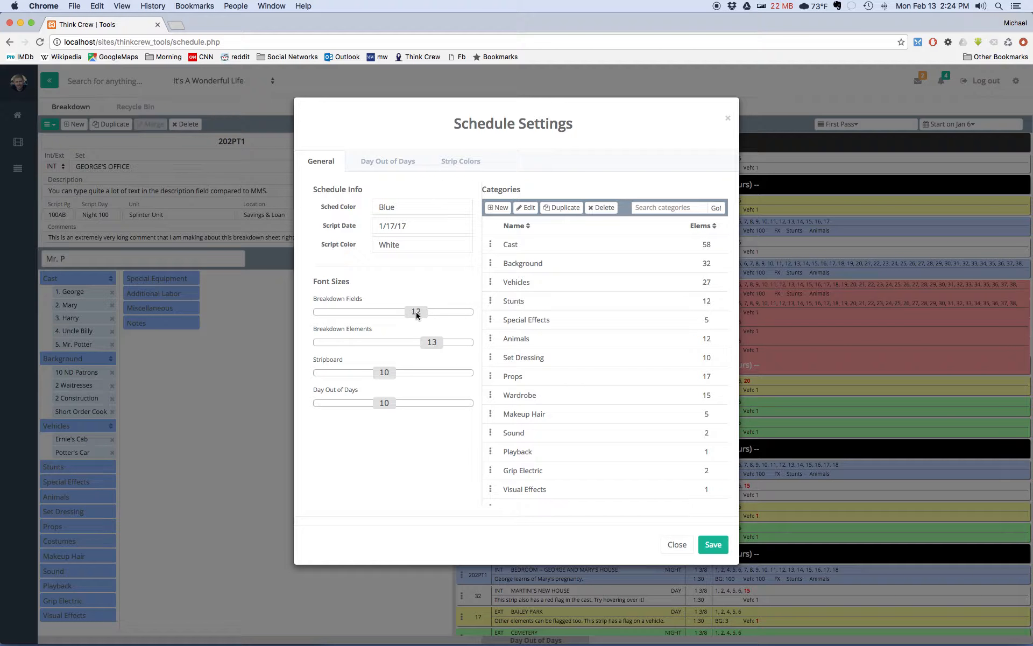
pyautogui.moveTo(387, 372); pyautogui.dragTo(399, 311)
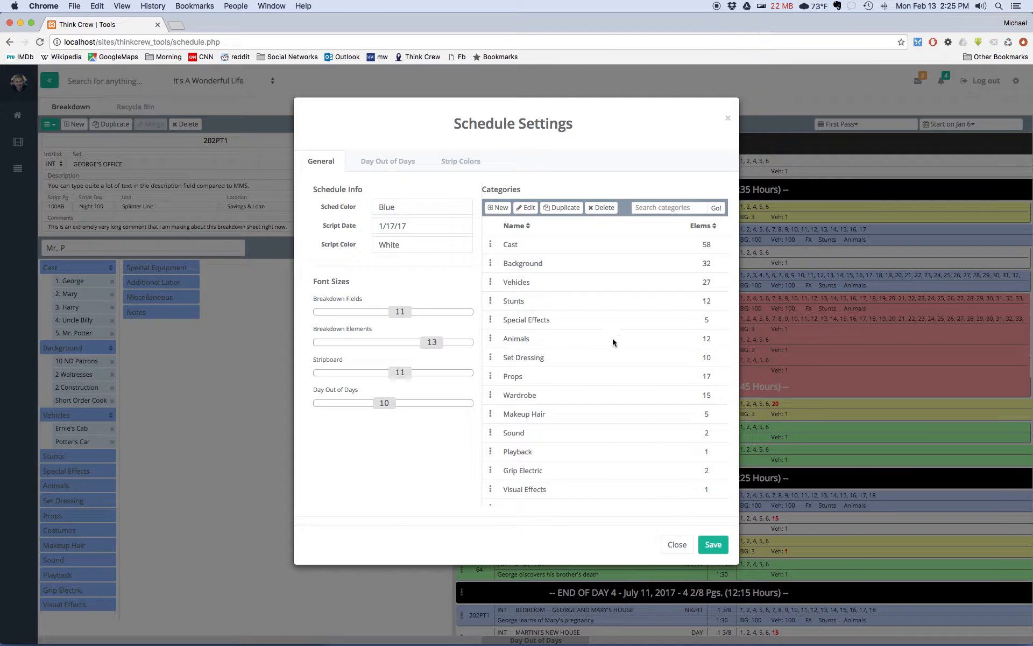
# Look through the category list and move the Cast category directly below Stunts.
pyautogui.scroll(-3, 612, 340)
pyautogui.scroll(3, 612, 340)
pyautogui.moveTo(490, 244); pyautogui.dragTo(491, 311)
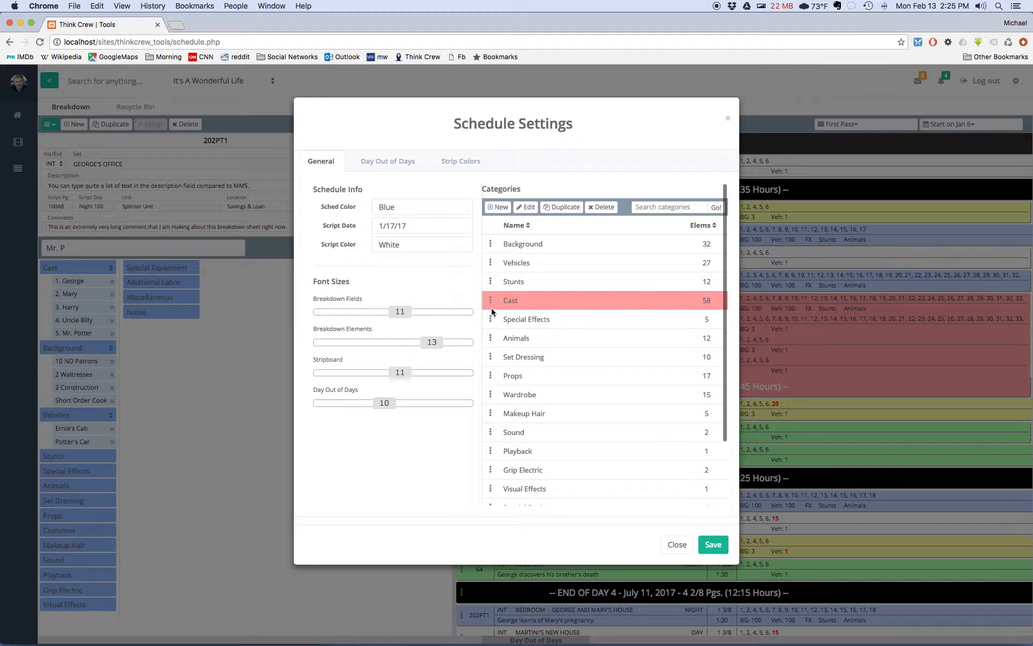
# Review the Day Out of Days and Strip Colors settings and save the schedule settings.
pyautogui.click(388, 165)
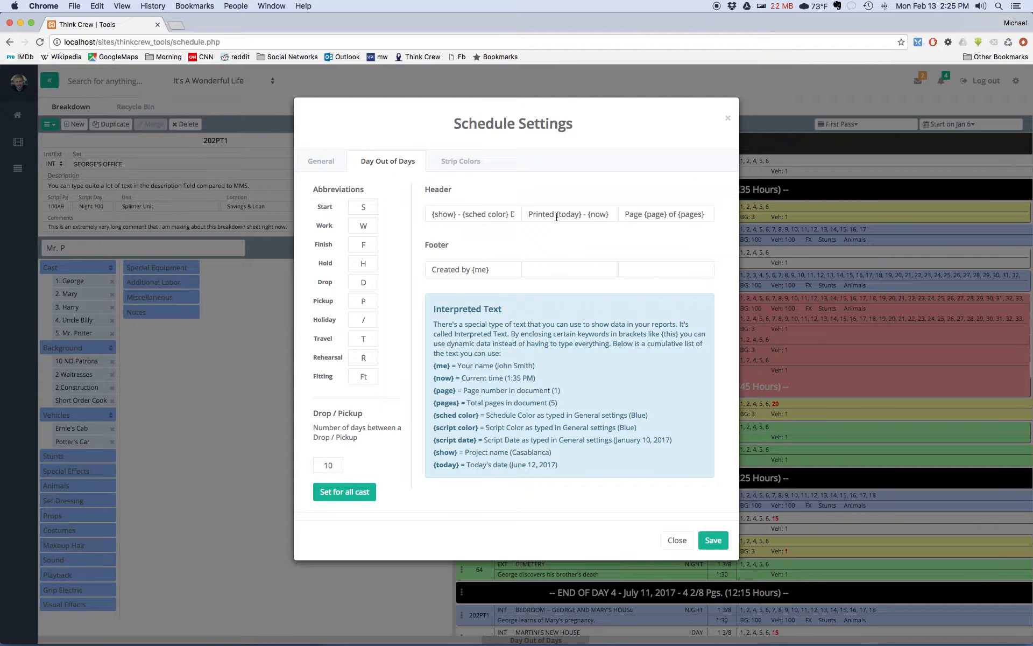
pyautogui.click(460, 161)
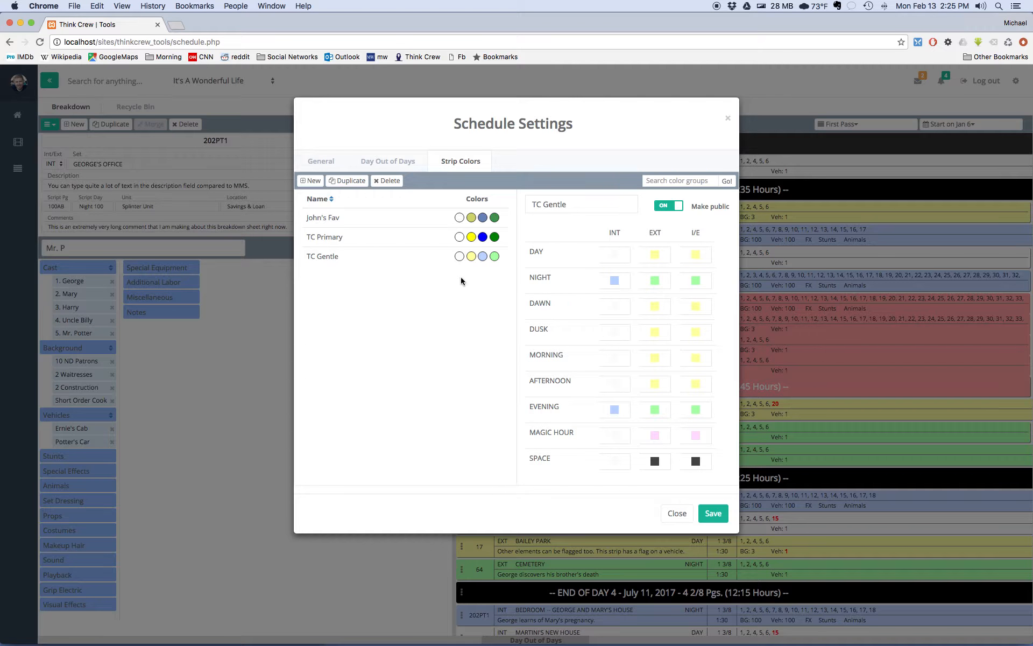
pyautogui.click(712, 514)
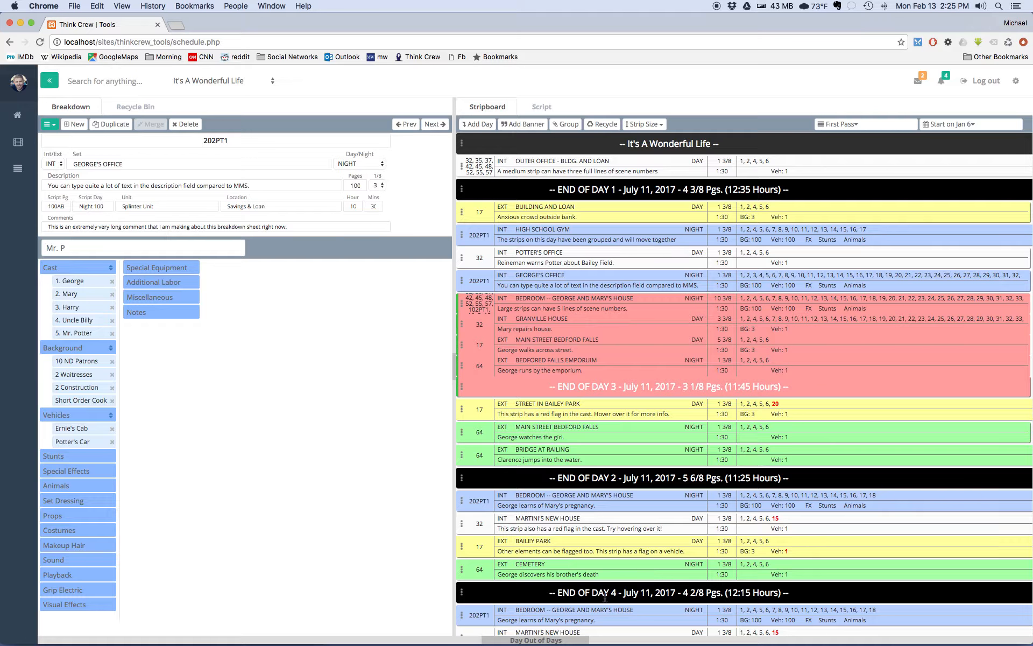
# Show the Day Out of Days report and move the Building and Loan strip directly below the Potter's Office strip.
pyautogui.click(532, 640)
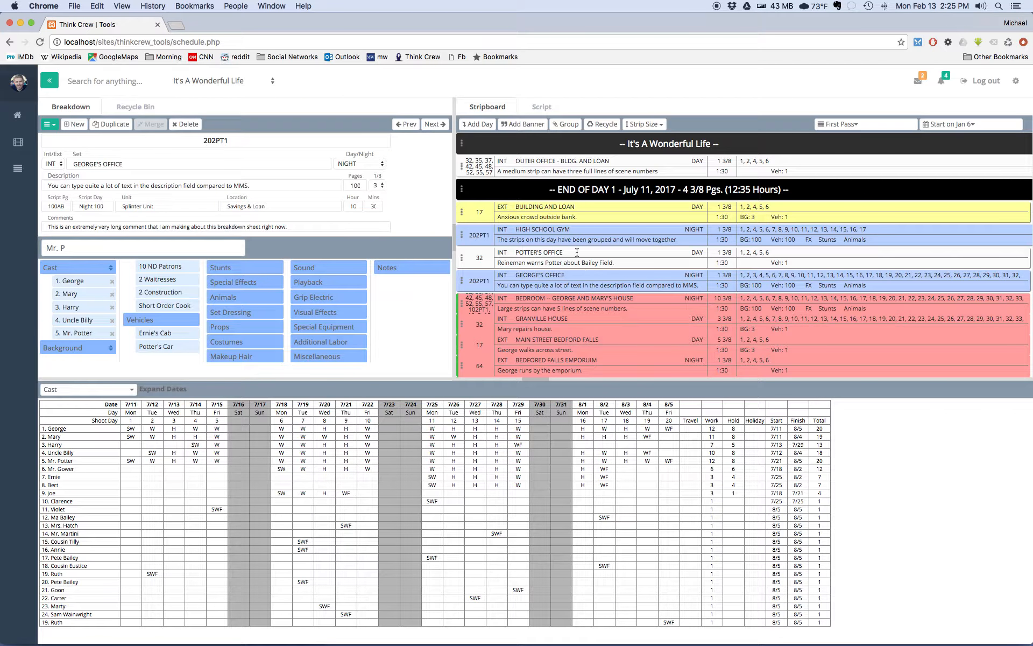
pyautogui.click(561, 211)
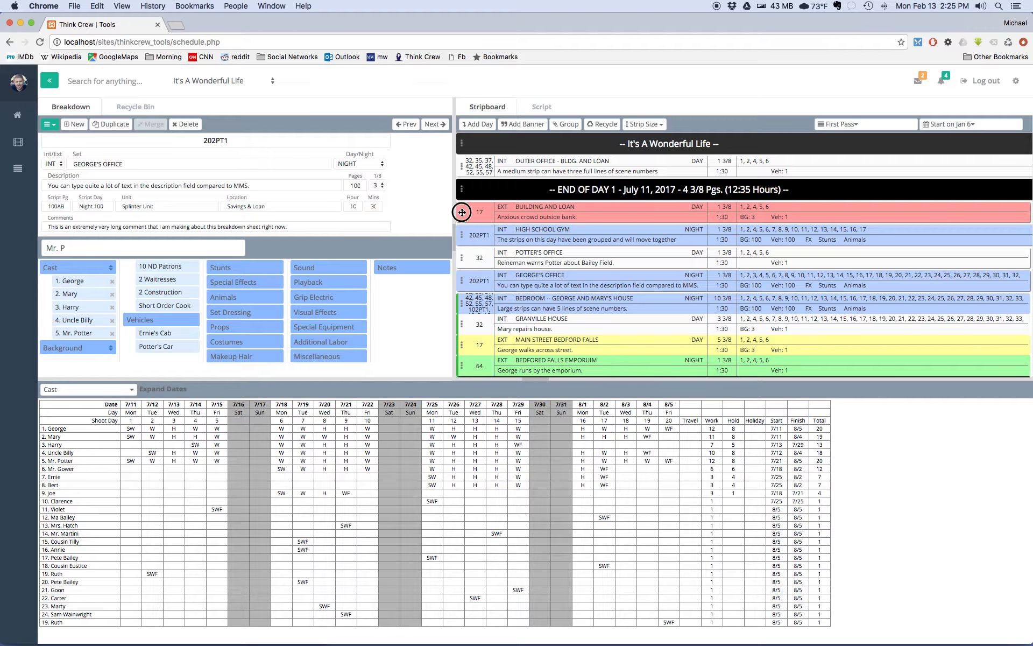
pyautogui.moveTo(463, 210); pyautogui.dragTo(462, 259)
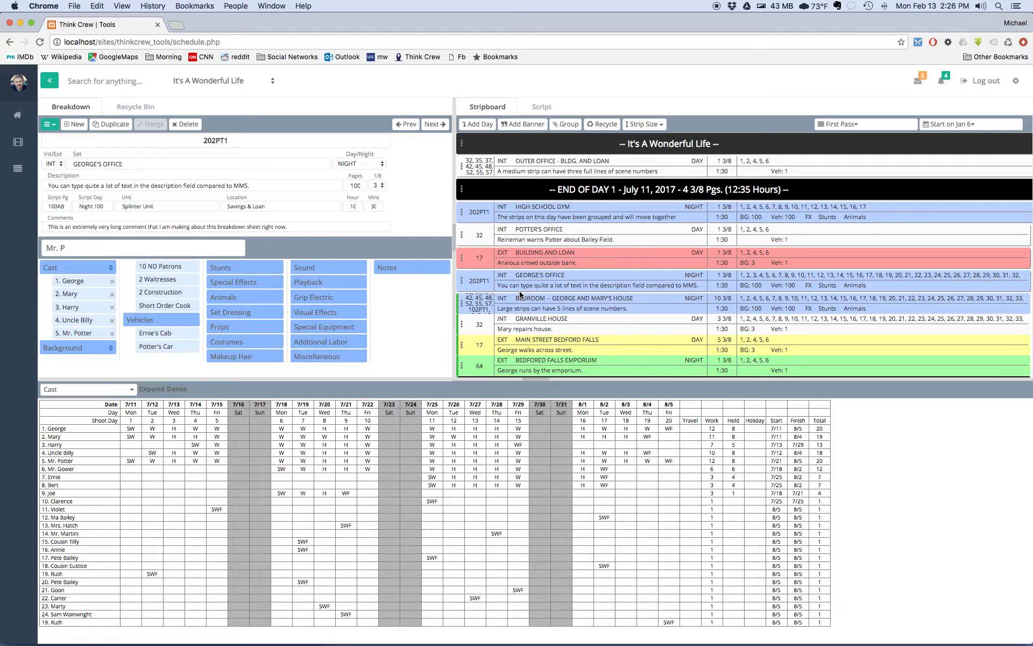
# In the Day Out of Days, move the 7/28 column ahead of 7/27 and the 8/5 column directly after 8/2.
pyautogui.click(498, 408)
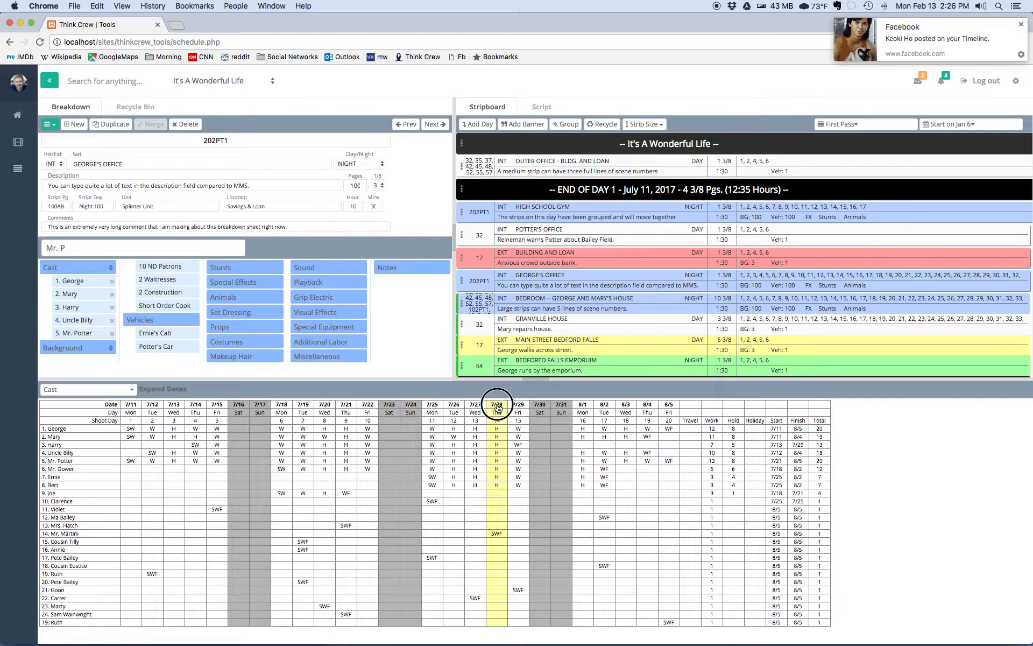
pyautogui.moveTo(498, 408); pyautogui.dragTo(473, 406)
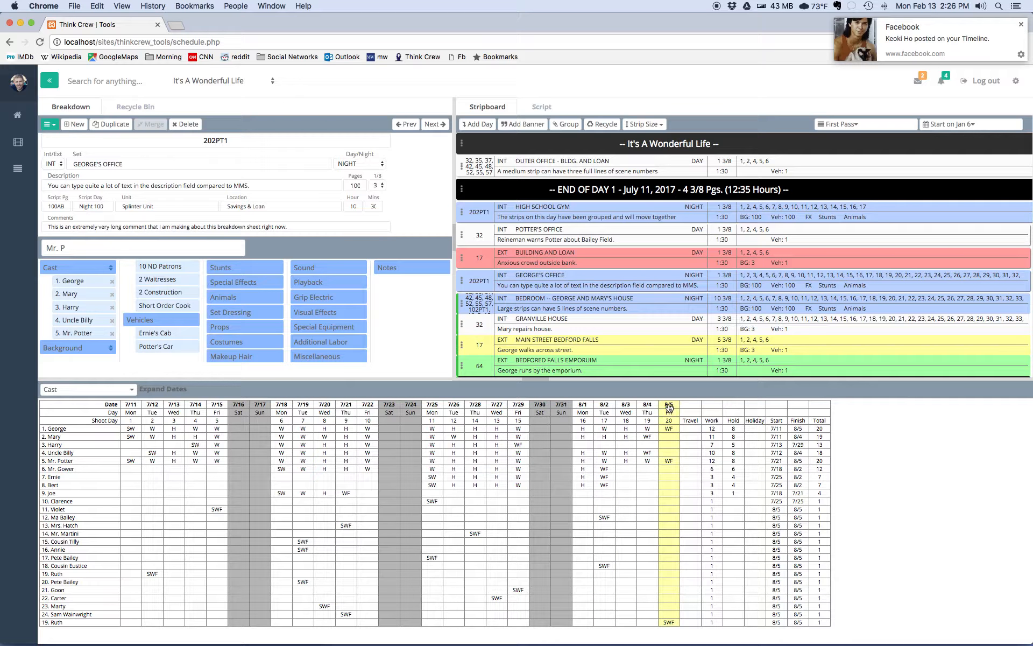
pyautogui.moveTo(660, 405); pyautogui.dragTo(623, 407)
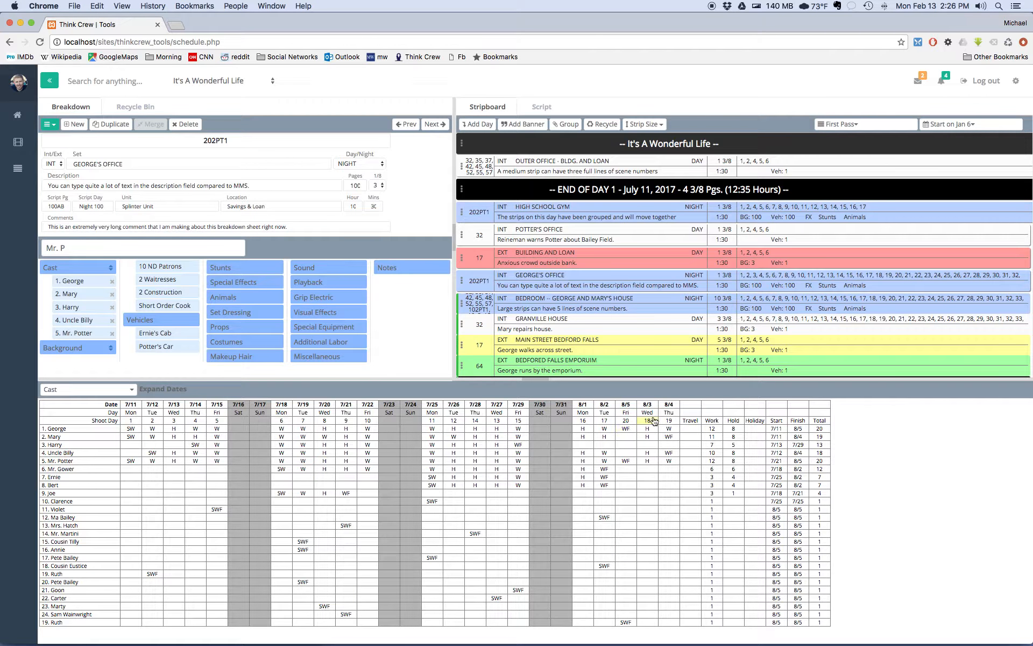
# Move the 8/4 column ahead of 8/3 and the 7/26 column after 7/28, and hide the Day Out of Days.
pyautogui.click(668, 405)
pyautogui.moveTo(668, 408); pyautogui.dragTo(640, 407)
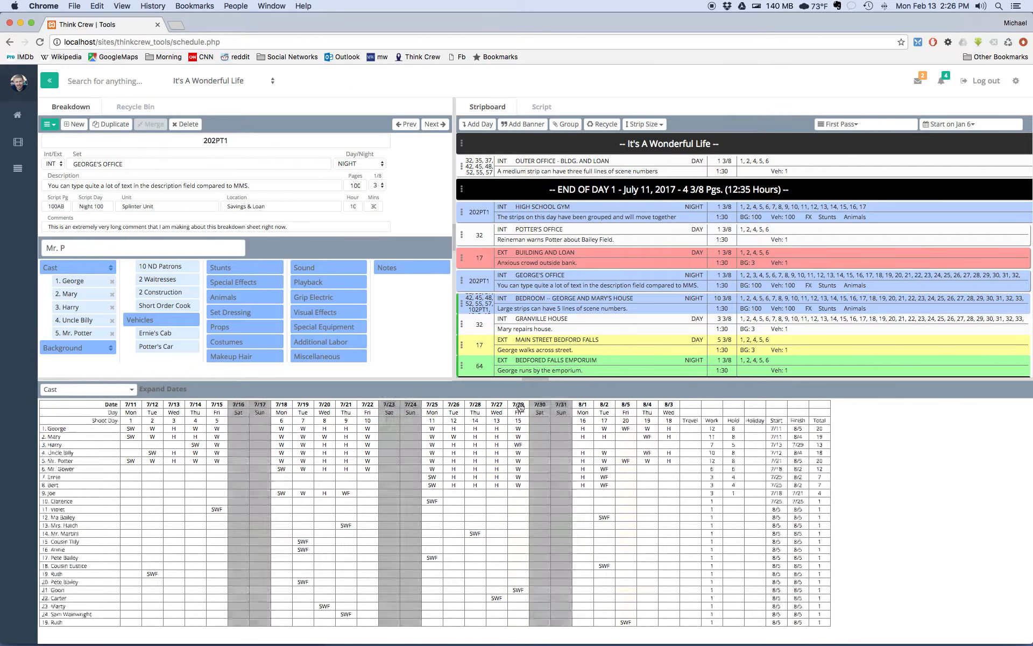
pyautogui.moveTo(455, 405); pyautogui.dragTo(488, 405)
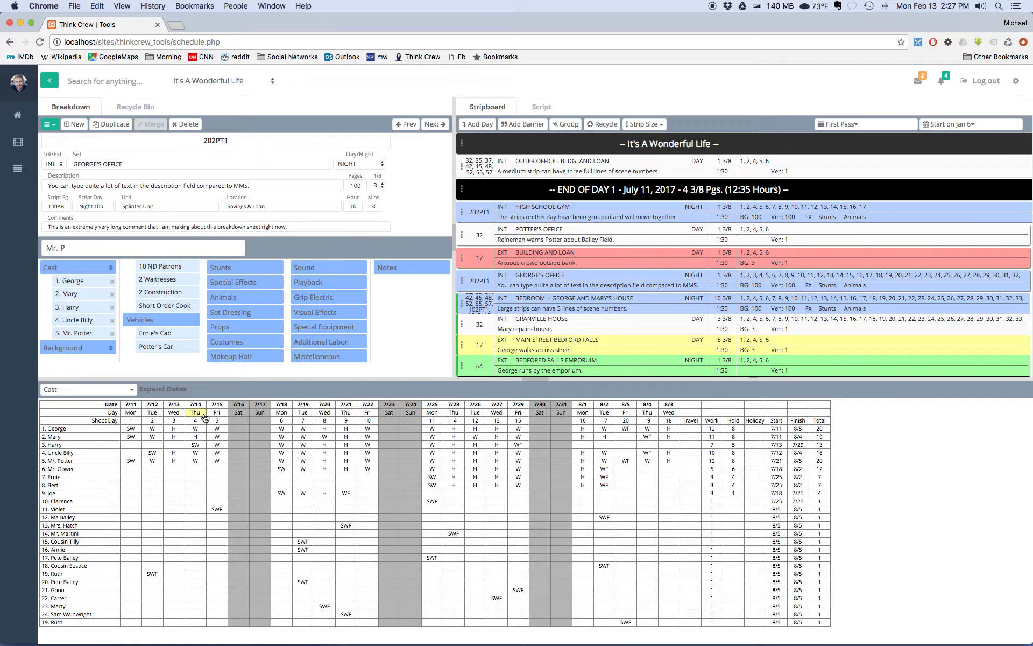
pyautogui.click(543, 383)
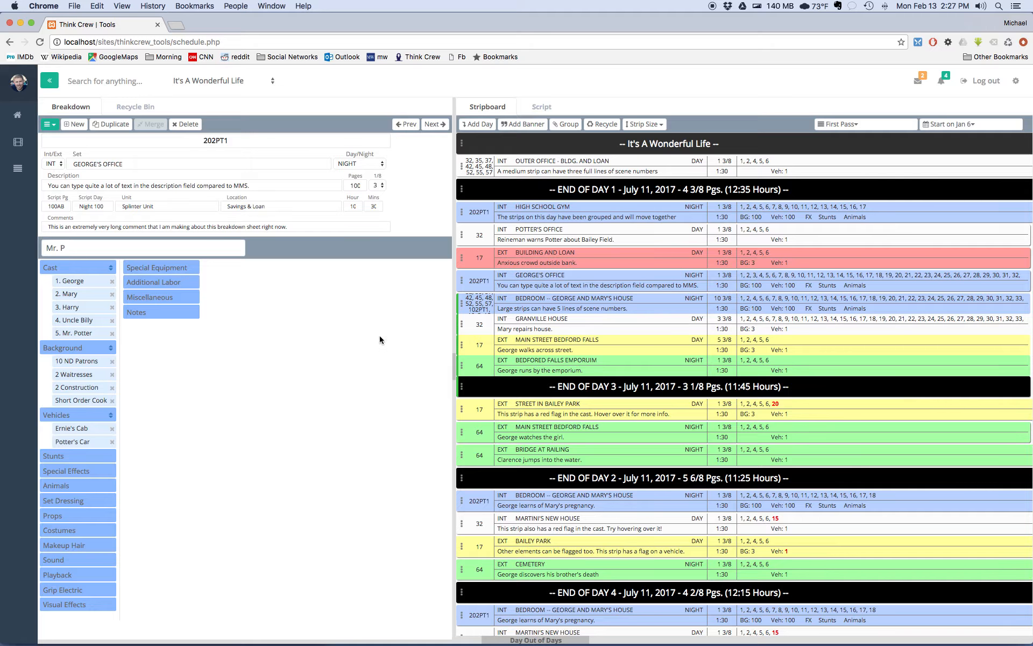